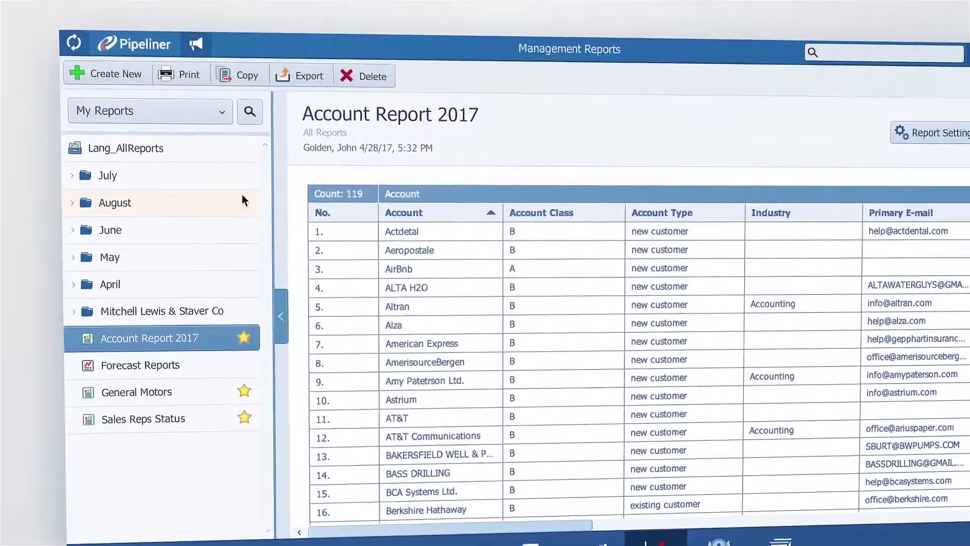
# - Create an Advanced Table report on Opportunity named 'Opportunities- Activity' and proceed to the pipeline choice
pyautogui.click(104, 74)
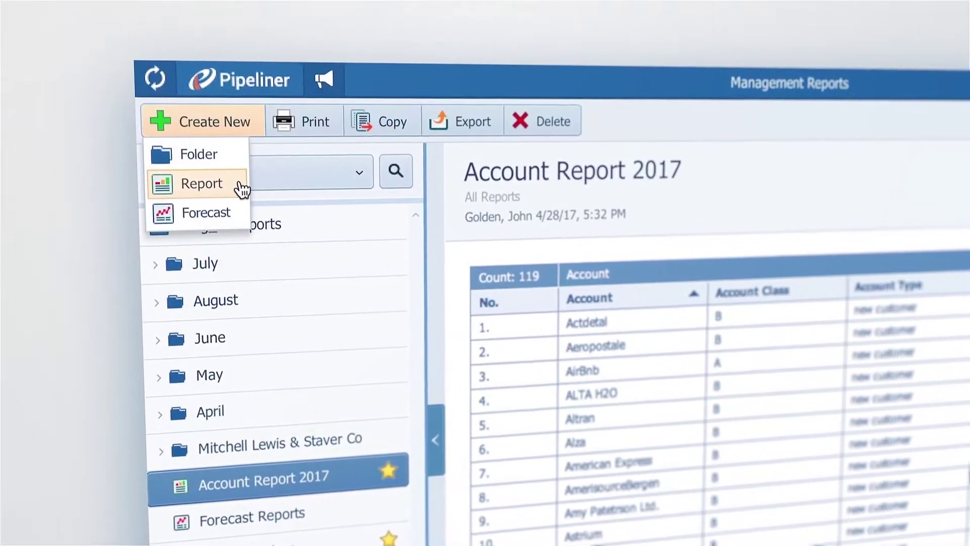
pyautogui.click(242, 189)
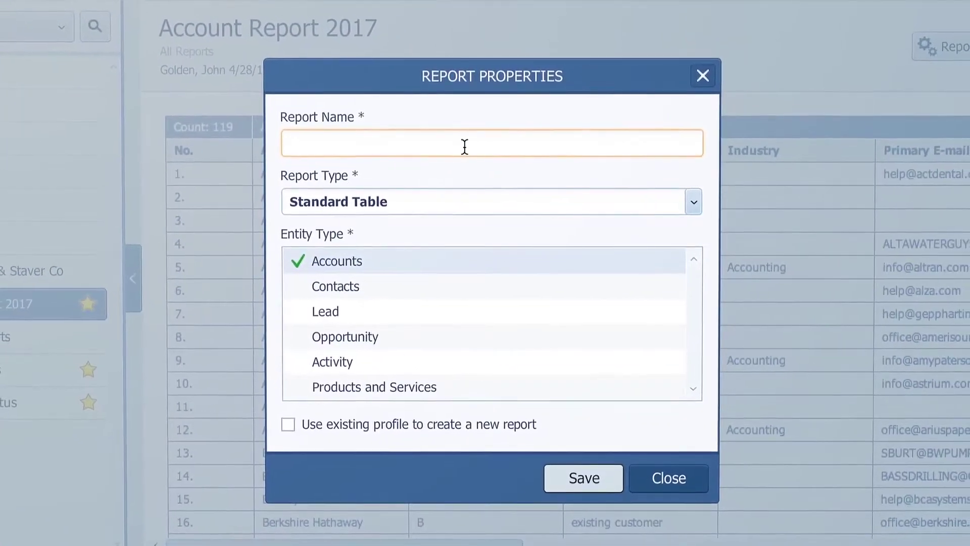
pyautogui.click(483, 202)
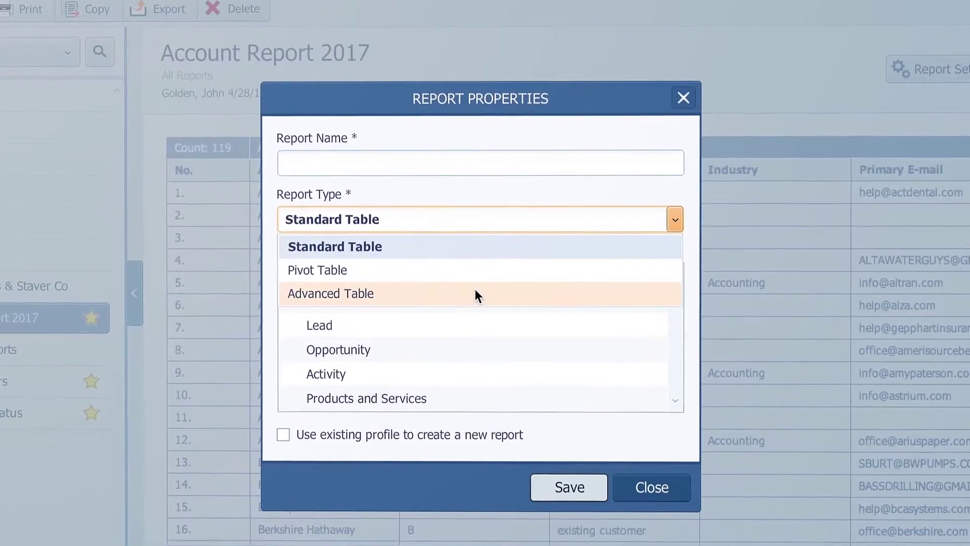
pyautogui.click(474, 290)
pyautogui.click(498, 157)
pyautogui.write('Opportunities- Activity')
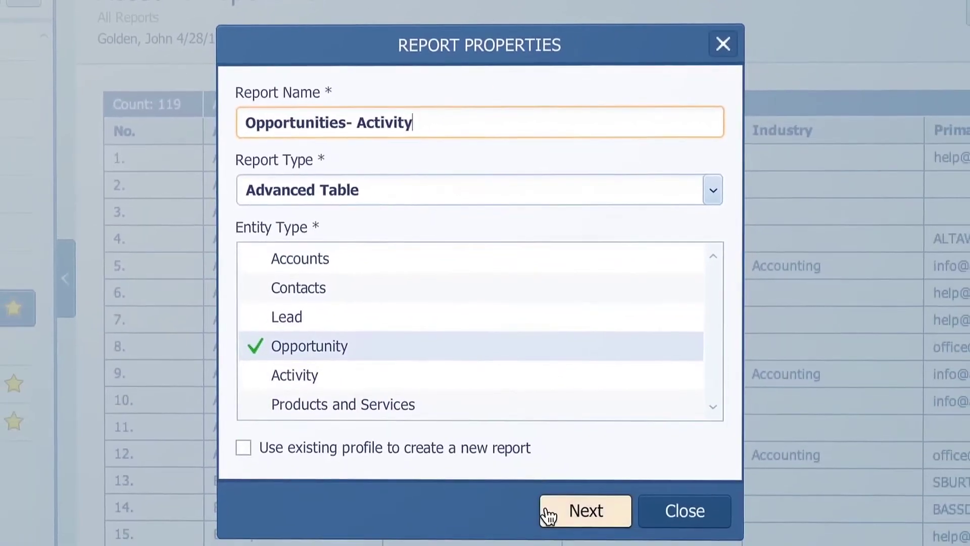
pyautogui.click(571, 545)
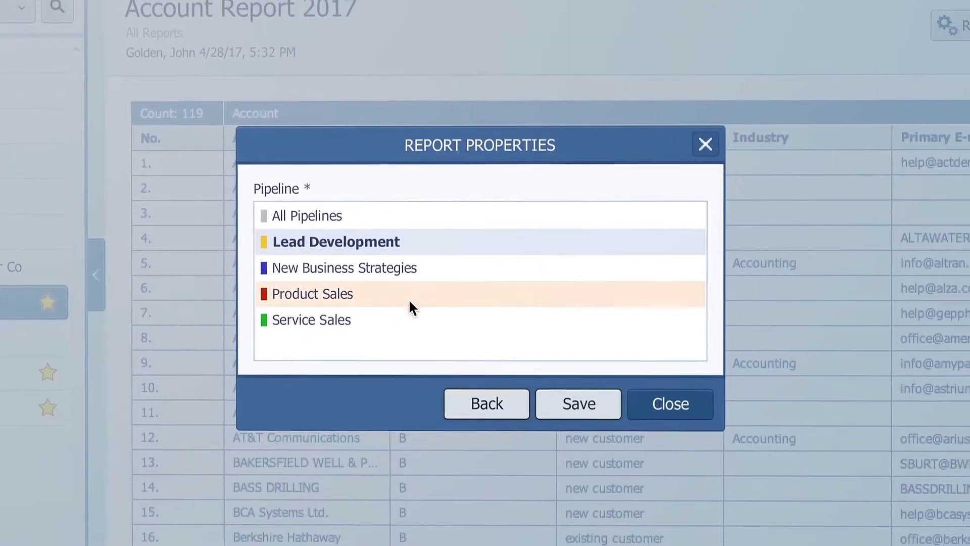
# - Base the report on the Product Sales pipeline, using Actual Closing Date instead of Closing Date
pyautogui.click(409, 301)
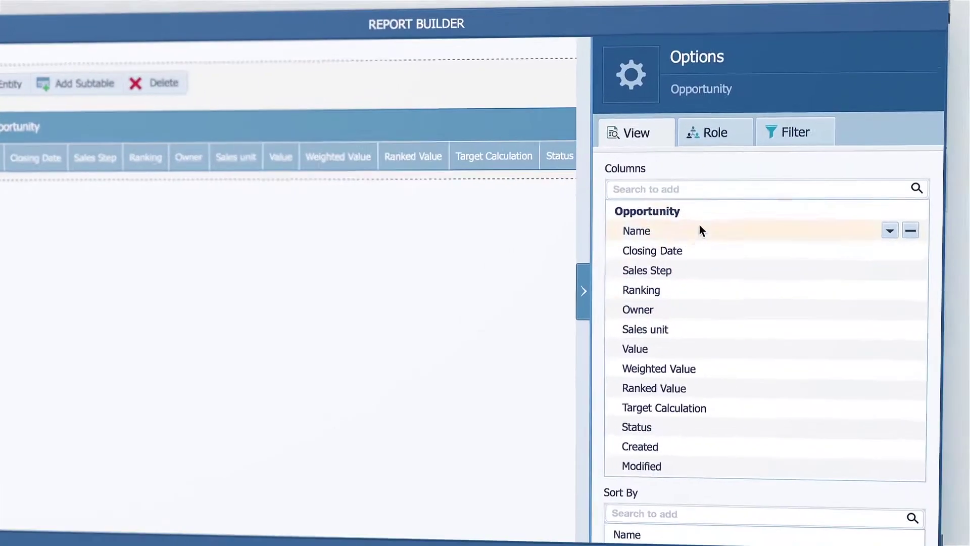
pyautogui.click(742, 178)
pyautogui.write('clo')
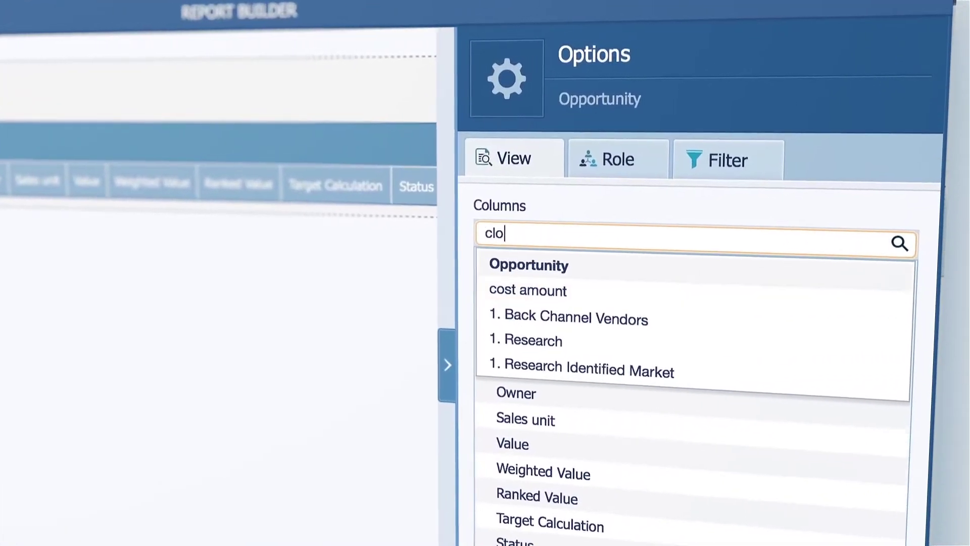
pyautogui.write('si')
pyautogui.click(652, 291)
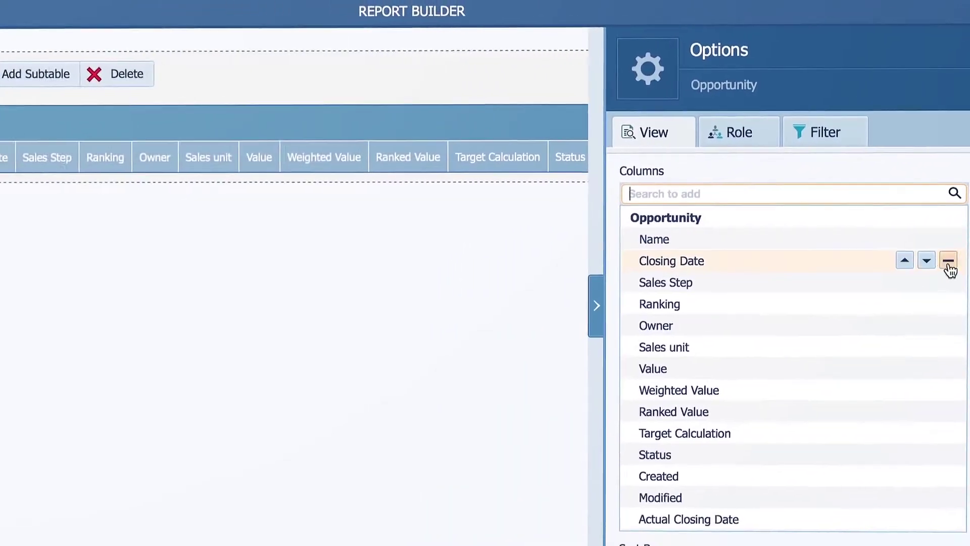
pyautogui.click(873, 348)
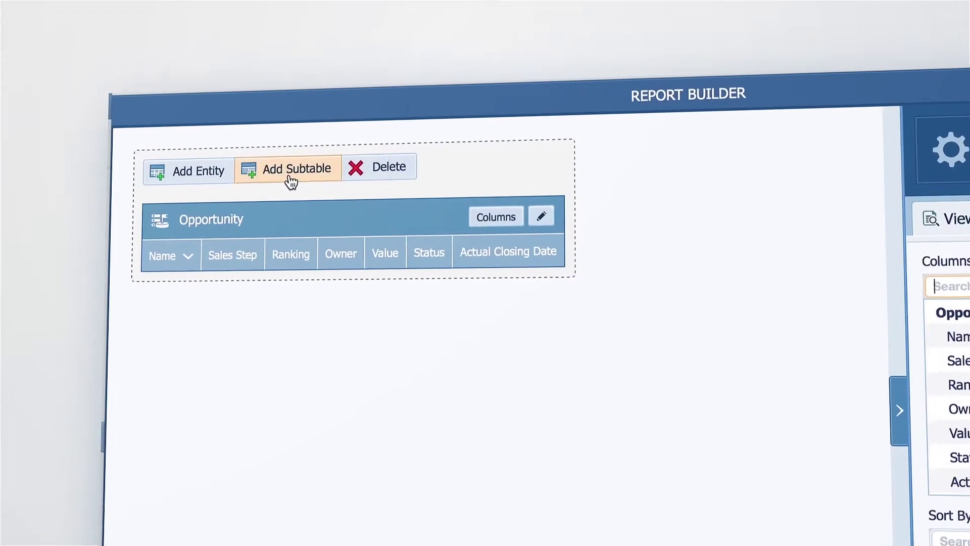
# - Add an Account subtable without Account Type, Street Address, City and other extra columns
pyautogui.click(291, 182)
pyautogui.moveTo(374, 208)
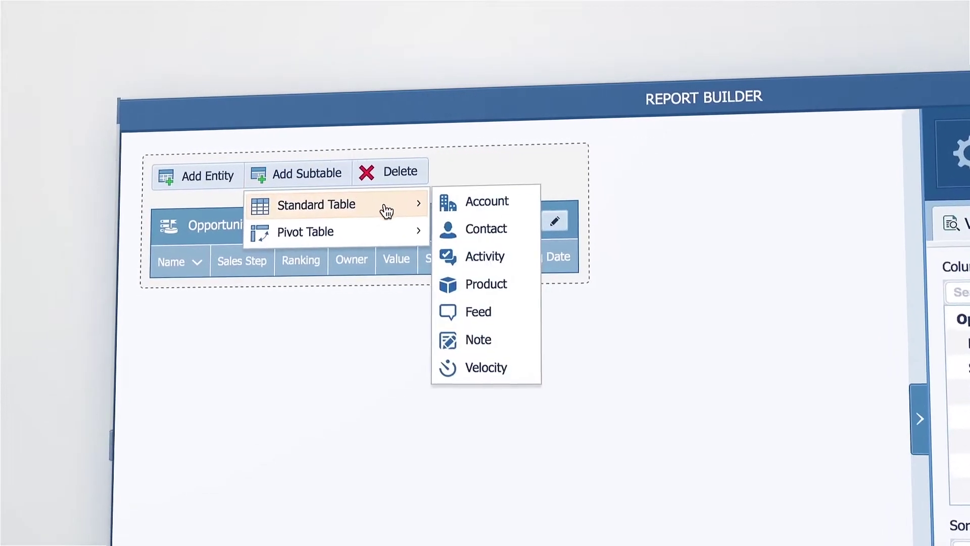
pyautogui.click(536, 212)
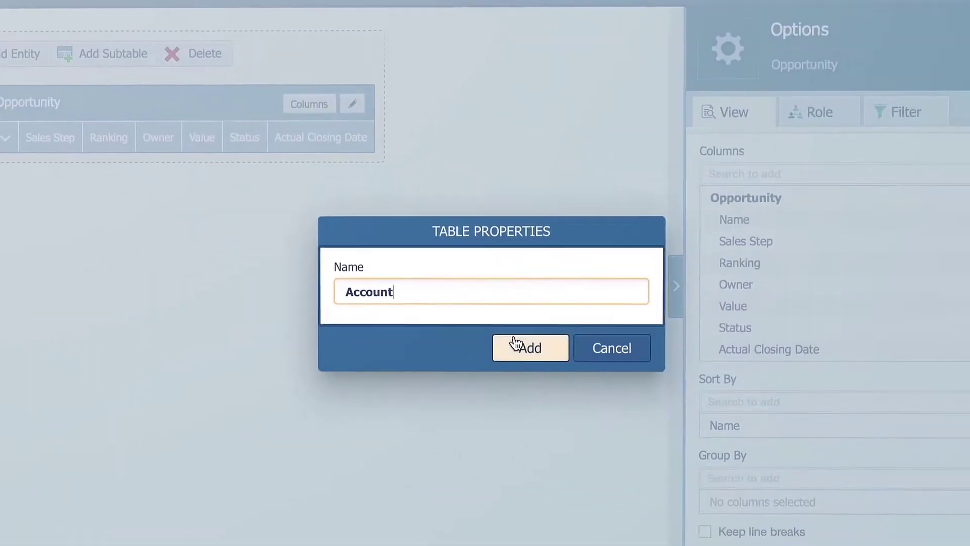
pyautogui.click(760, 487)
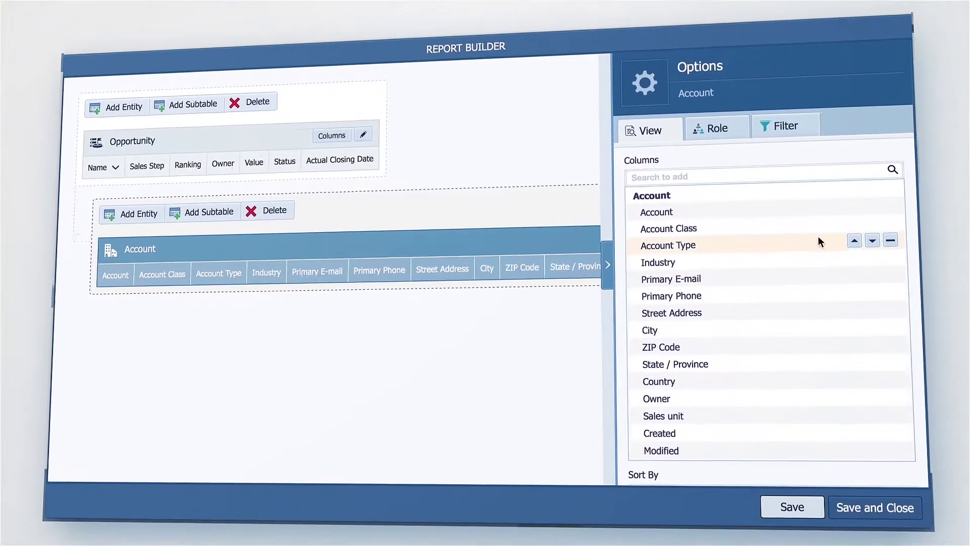
pyautogui.click(880, 242)
pyautogui.click(879, 289)
pyautogui.click(879, 289)
pyautogui.click(879, 289)
pyautogui.click(879, 288)
pyautogui.click(879, 289)
pyautogui.click(879, 289)
pyautogui.click(878, 305)
pyautogui.click(876, 304)
pyautogui.click(876, 304)
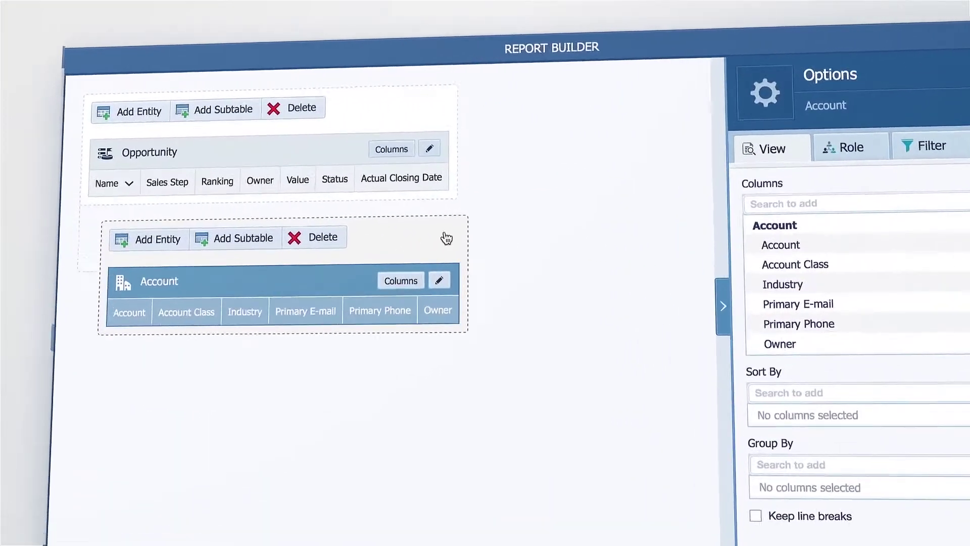
# - Add an Activity subtable expanded by ContactPrimary and ContactAll, drop Priority and Linked Item columns, then save
pyautogui.click(241, 117)
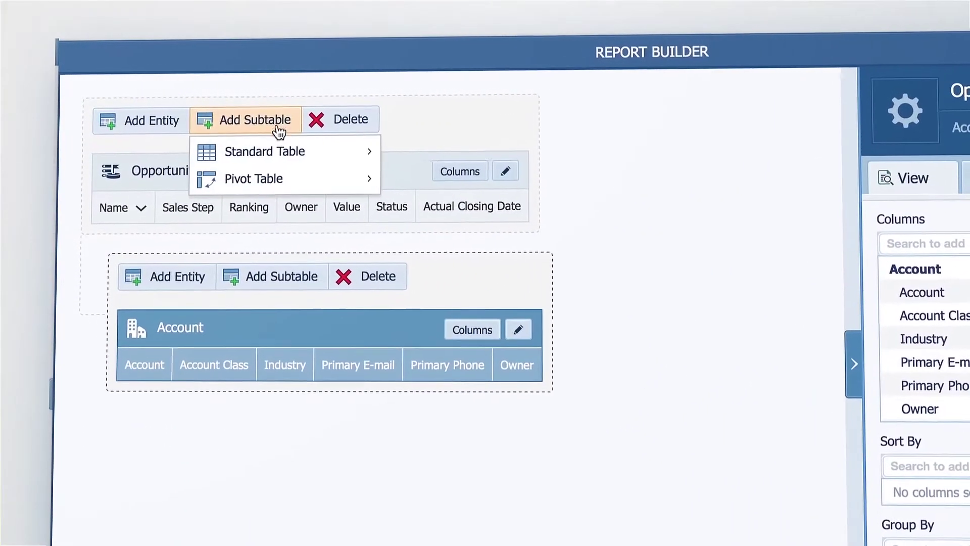
pyautogui.moveTo(247, 135)
pyautogui.click(467, 227)
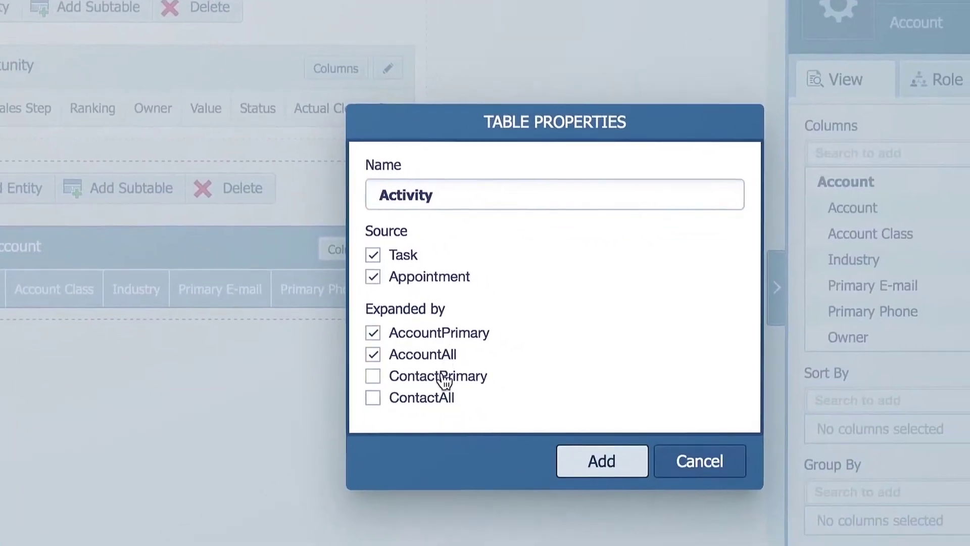
pyautogui.click(445, 381)
pyautogui.click(444, 399)
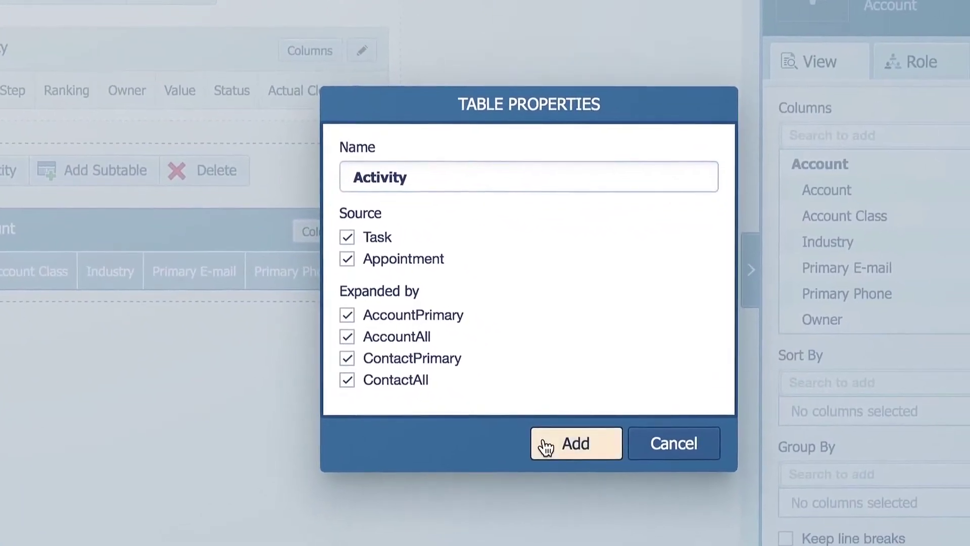
pyautogui.click(573, 460)
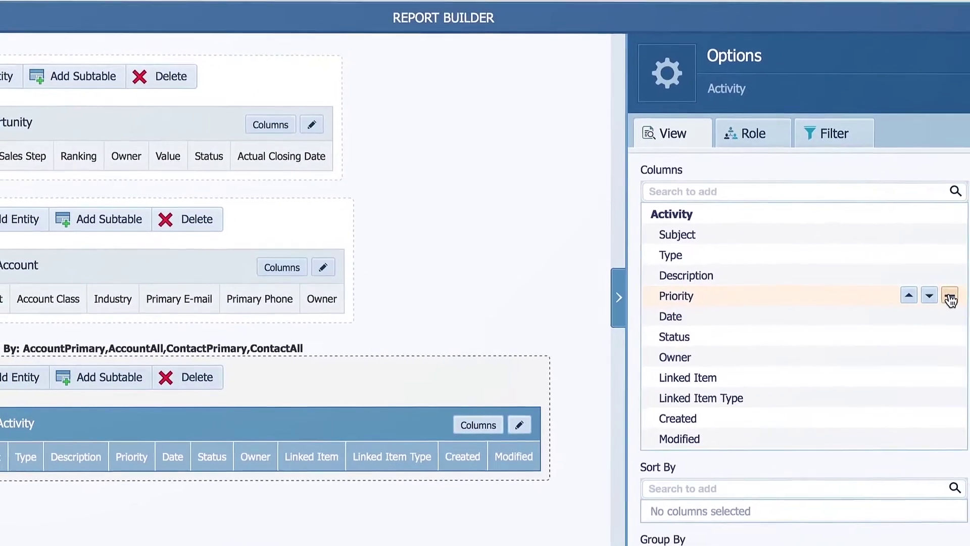
pyautogui.click(946, 298)
pyautogui.click(925, 358)
pyautogui.click(925, 358)
pyautogui.click(925, 358)
pyautogui.click(925, 358)
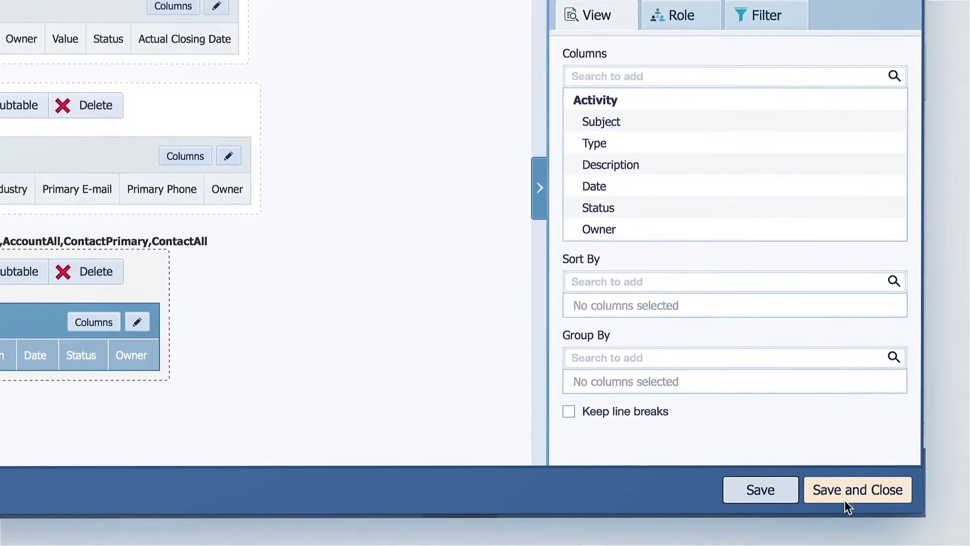
pyautogui.click(845, 500)
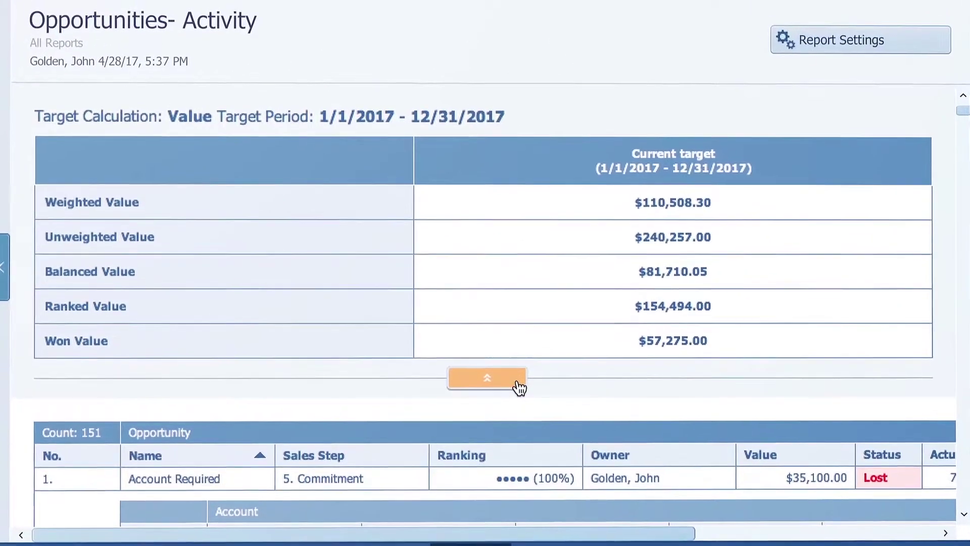
# - Collapse the target summary above the report table and open Report Settings
pyautogui.click(518, 384)
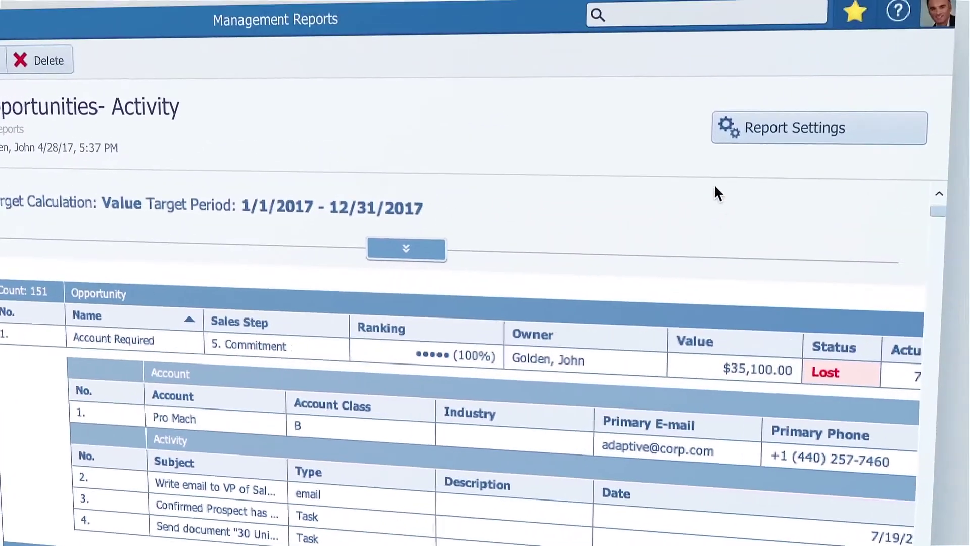
pyautogui.click(788, 137)
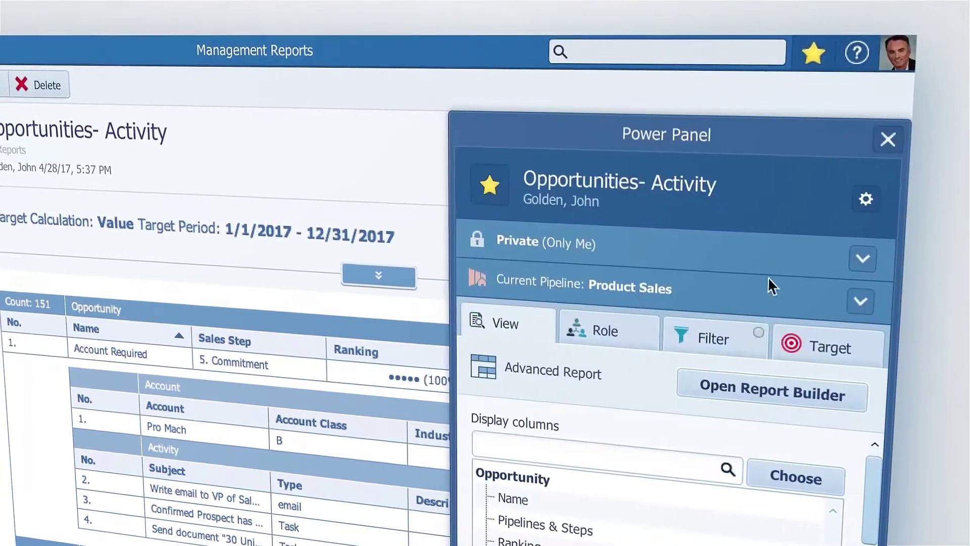
# - Add a Status filter in the Report Builder that keeps only Lost opportunities
pyautogui.click(788, 395)
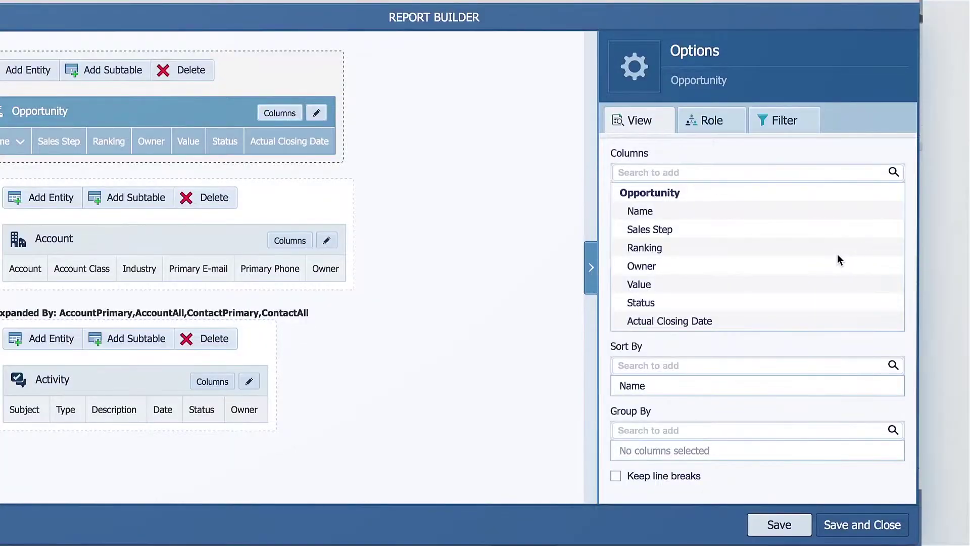
pyautogui.click(791, 128)
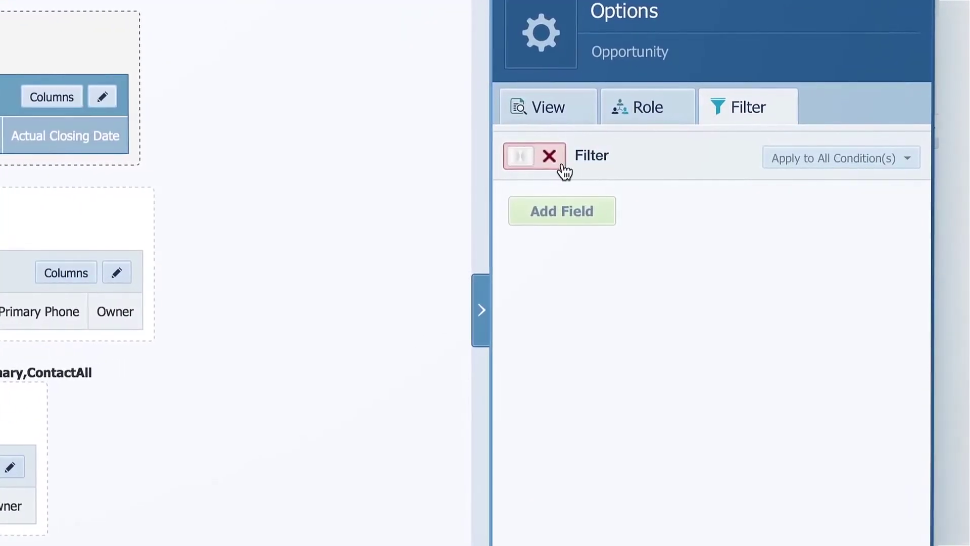
pyautogui.click(607, 210)
pyautogui.write('stat')
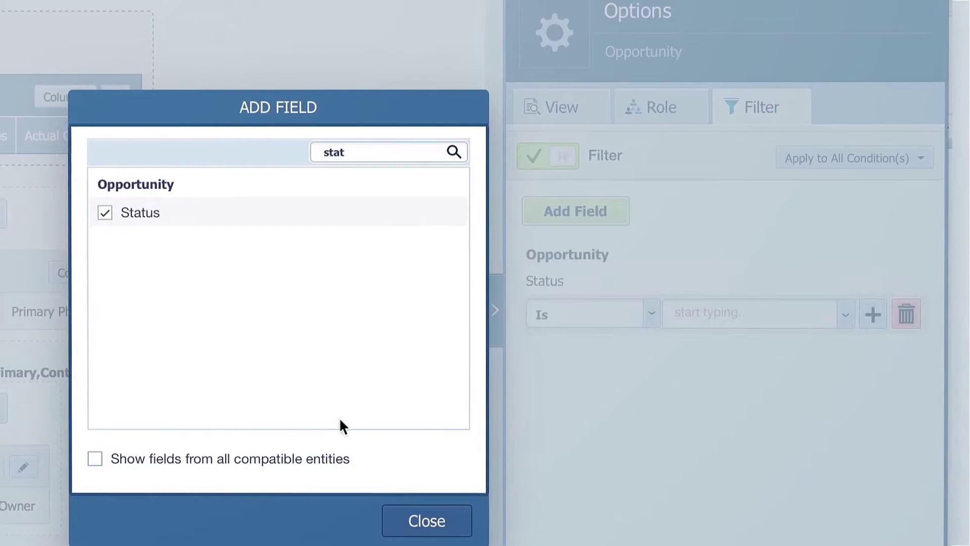
pyautogui.click(424, 518)
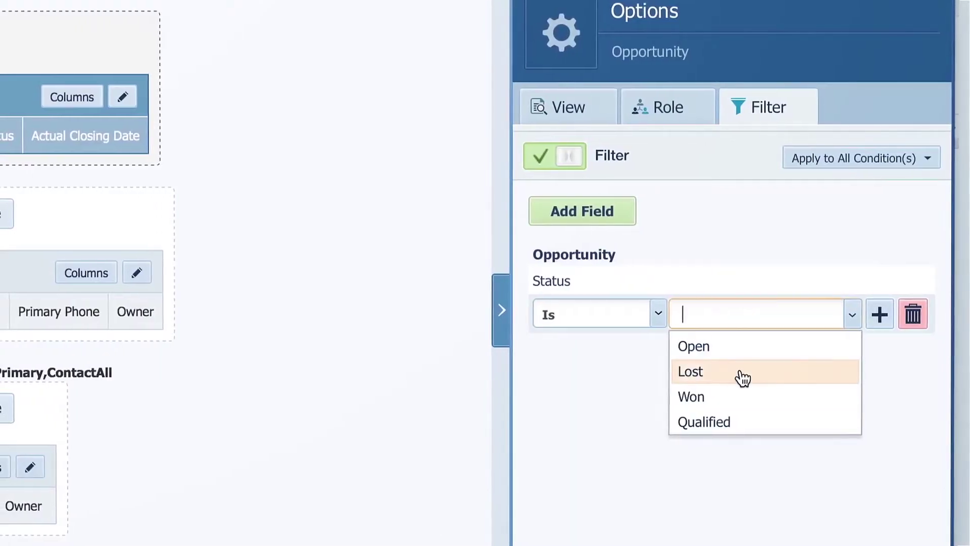
pyautogui.click(741, 373)
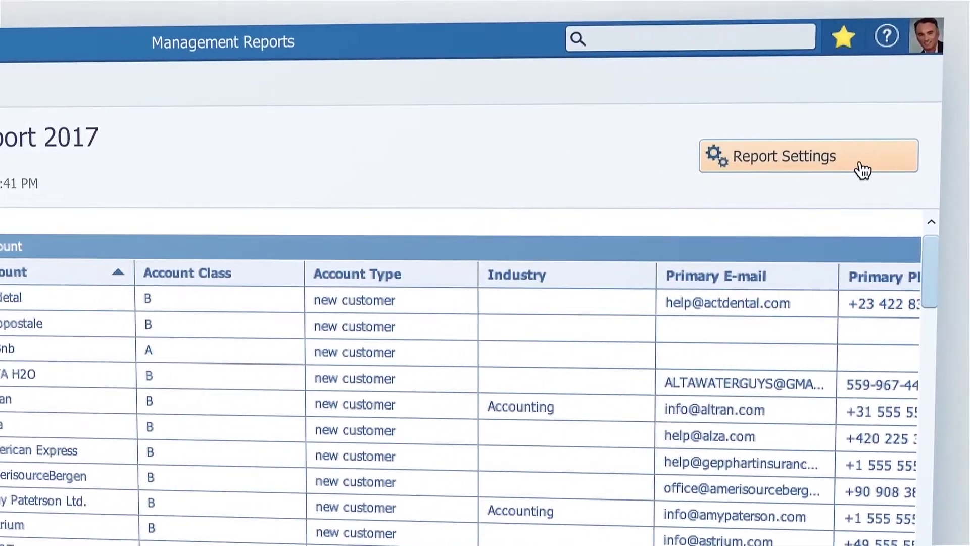
# - Use Report Settings' Convert to option to turn Account Report 2017 into an Advanced Report
pyautogui.click(863, 171)
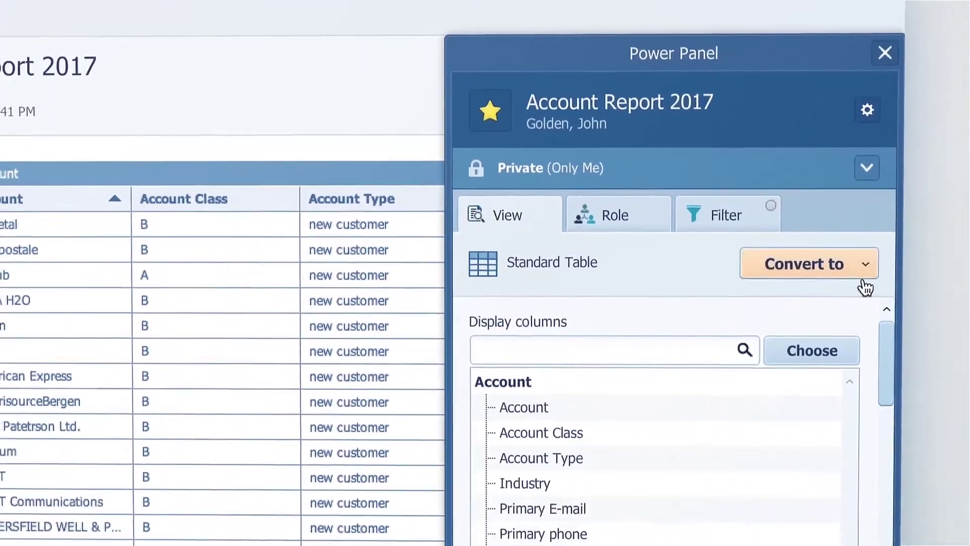
pyautogui.click(894, 343)
pyautogui.click(859, 407)
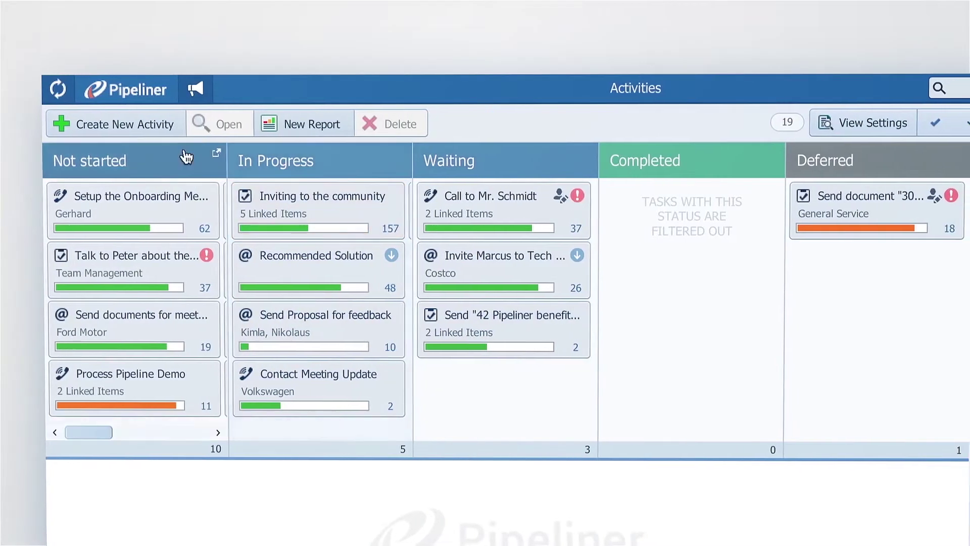
# - Create an Email activity titled 'Send 51 Benefits Document' with the description 'attach also some videos.'
pyautogui.click(156, 129)
pyautogui.click(165, 153)
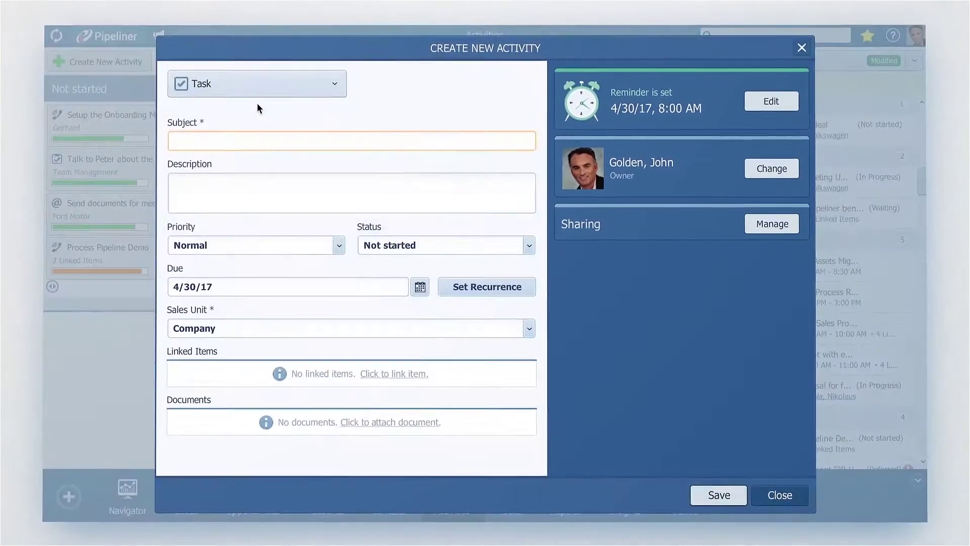
pyautogui.click(292, 92)
pyautogui.click(296, 127)
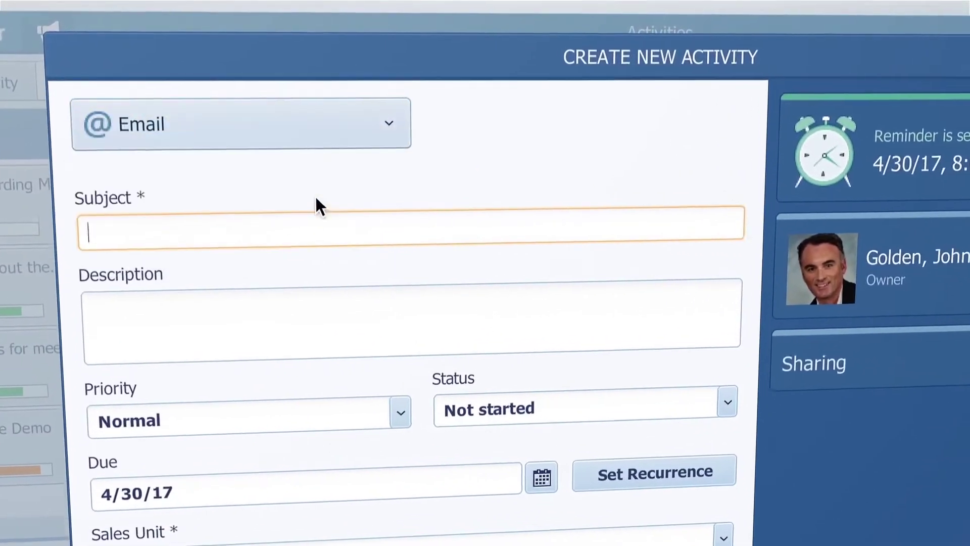
pyautogui.write('Send 51 Benefits Document')
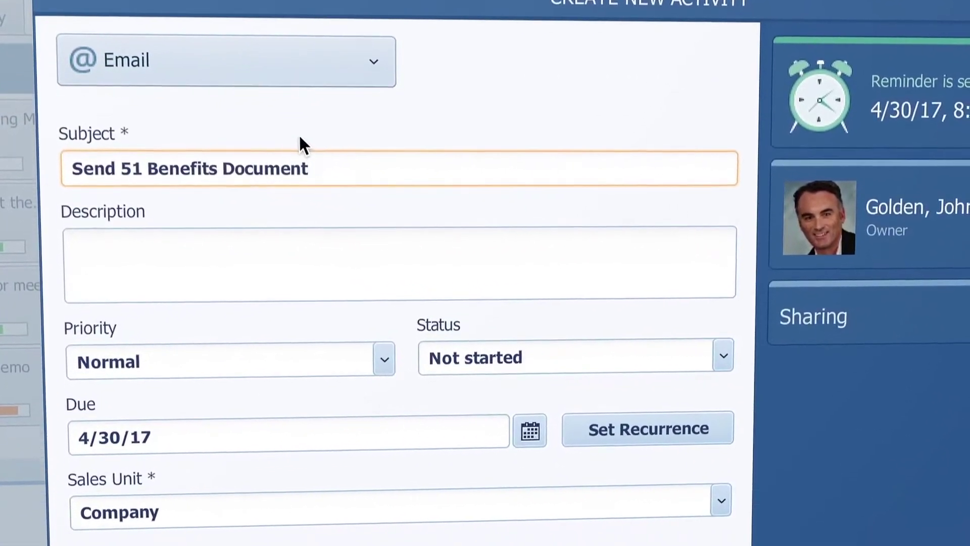
pyautogui.click(284, 266)
pyautogui.write('attach also some vide')
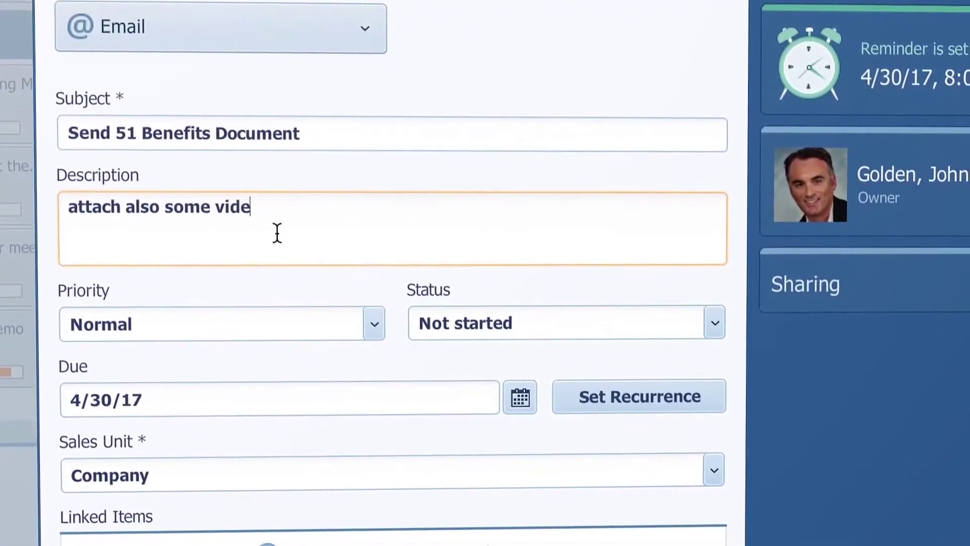
pyautogui.write('os.')
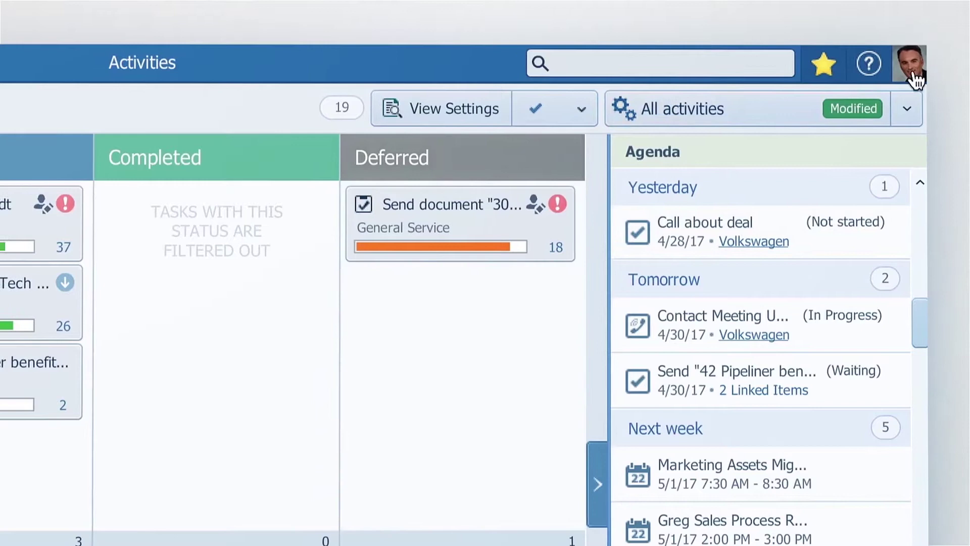
# - Show the Default Task Due Date choices under Activities Settings in User Settings Preferences
pyautogui.click(912, 64)
pyautogui.click(735, 246)
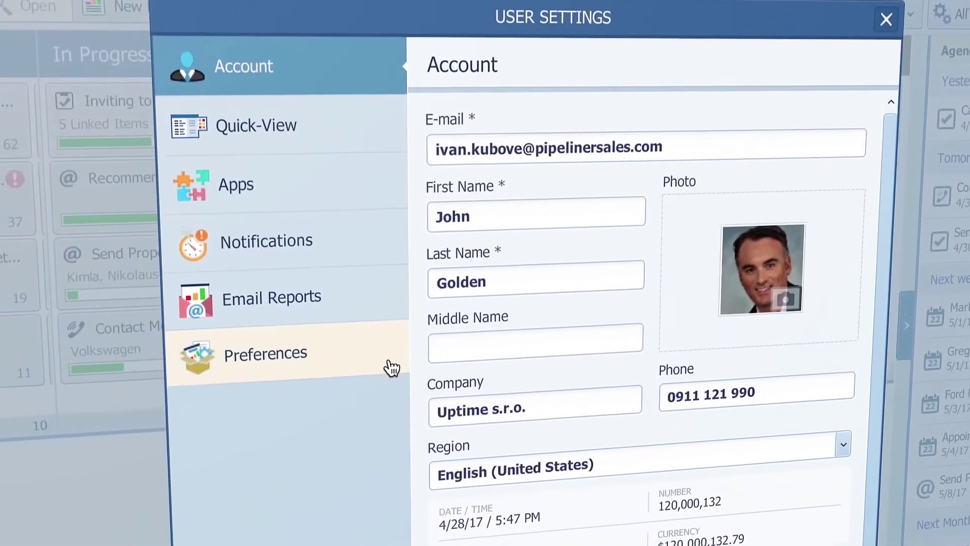
pyautogui.click(392, 368)
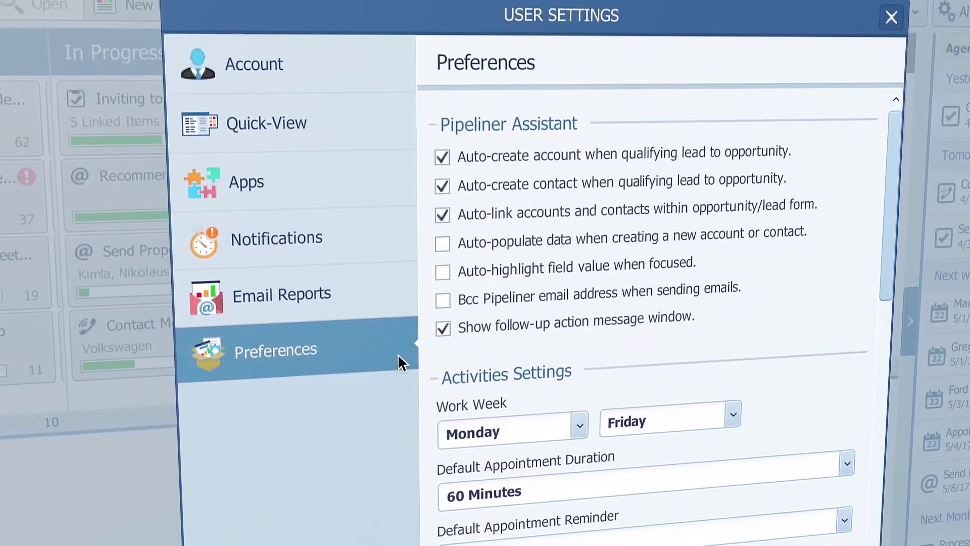
pyautogui.scroll(-5, 419, 373)
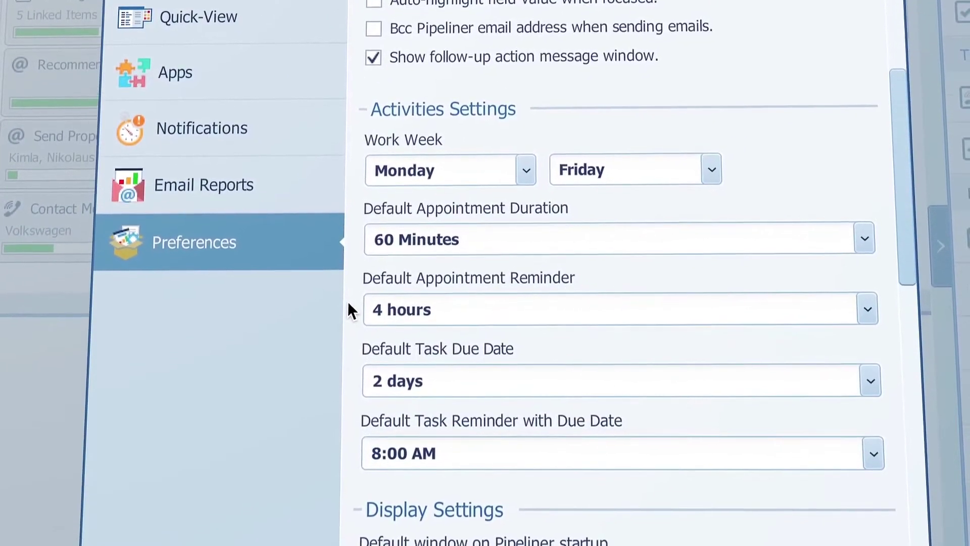
pyautogui.click(550, 376)
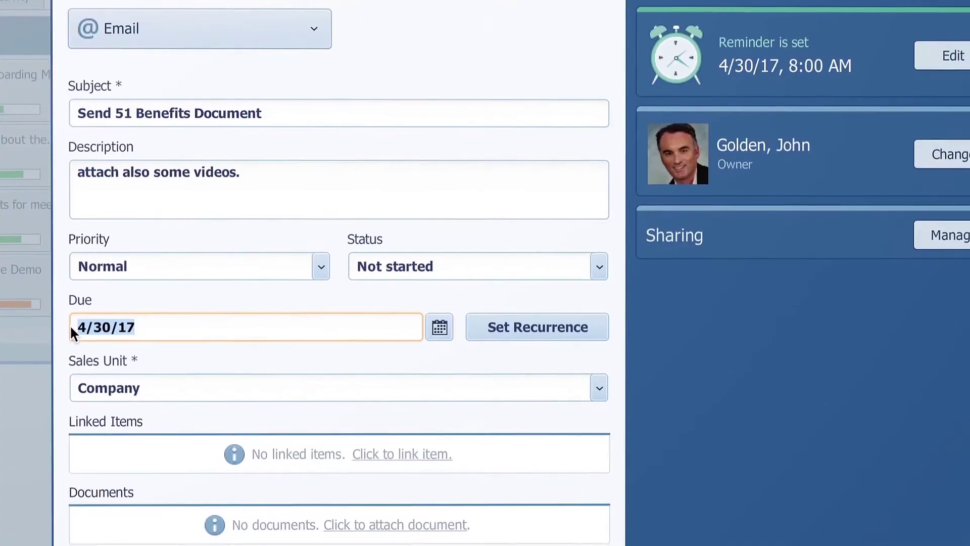
# - Keep Company as the sales unit and link the AirBnb, Altran and American Express accounts
pyautogui.click(169, 386)
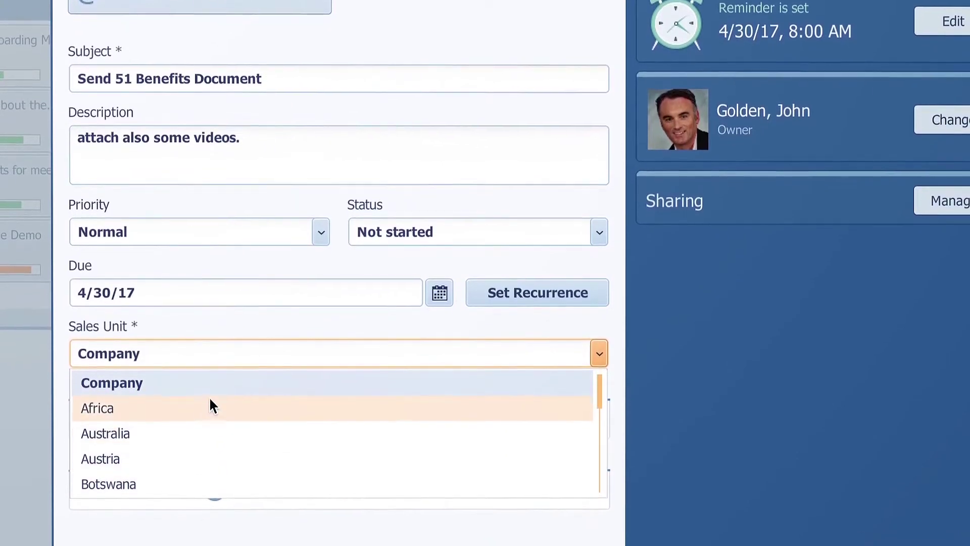
pyautogui.click(221, 384)
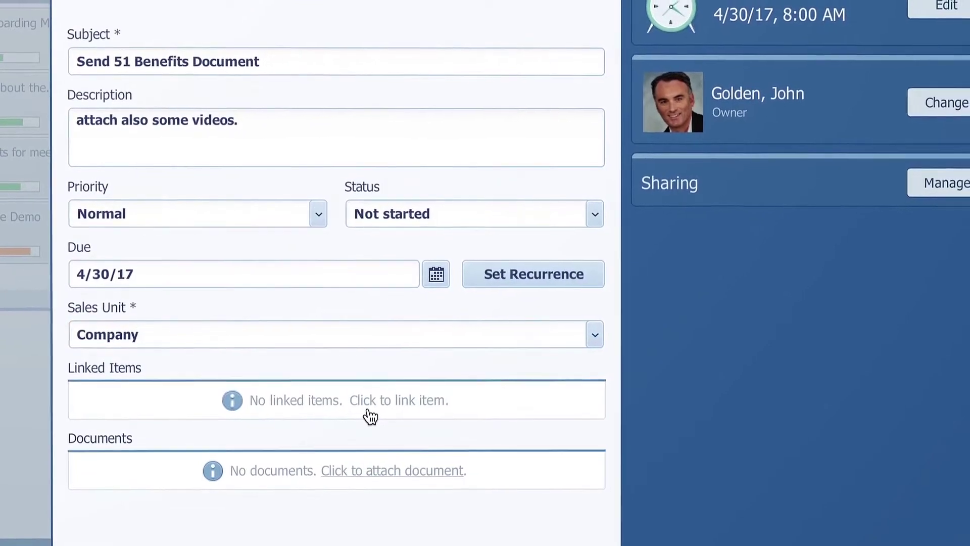
pyautogui.click(372, 415)
pyautogui.click(229, 138)
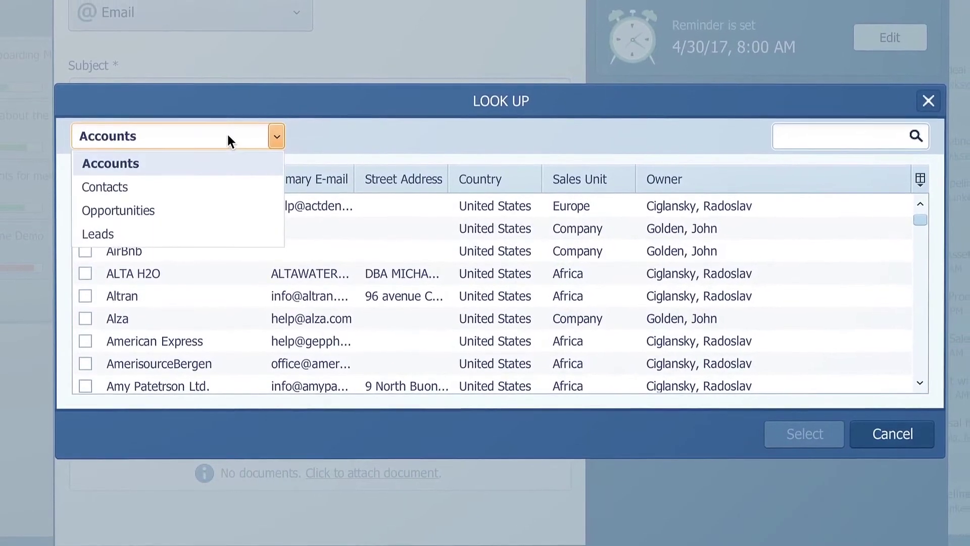
pyautogui.click(223, 167)
pyautogui.click(85, 250)
pyautogui.click(85, 296)
pyautogui.click(85, 343)
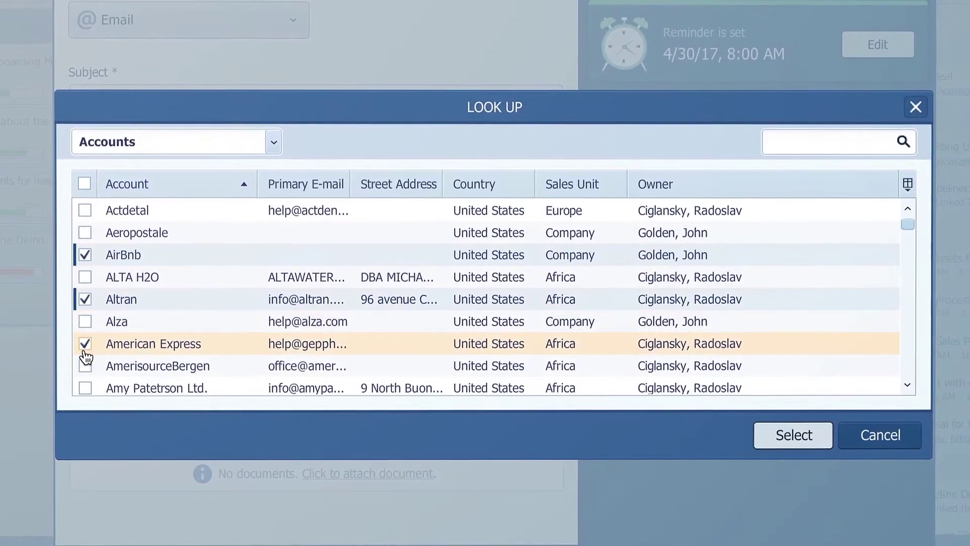
pyautogui.click(748, 441)
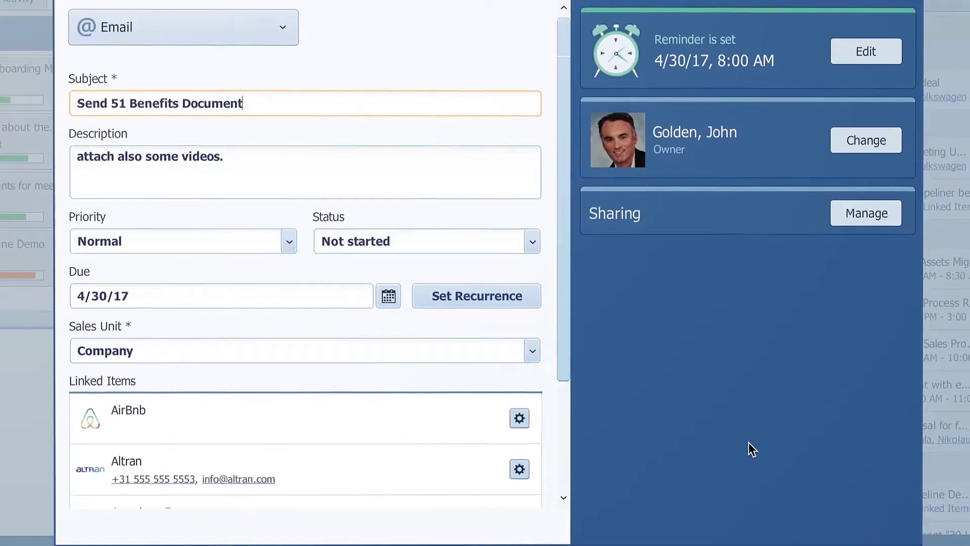
# - Attach a PDF file to the task's Documents
pyautogui.scroll(-2, 666, 435)
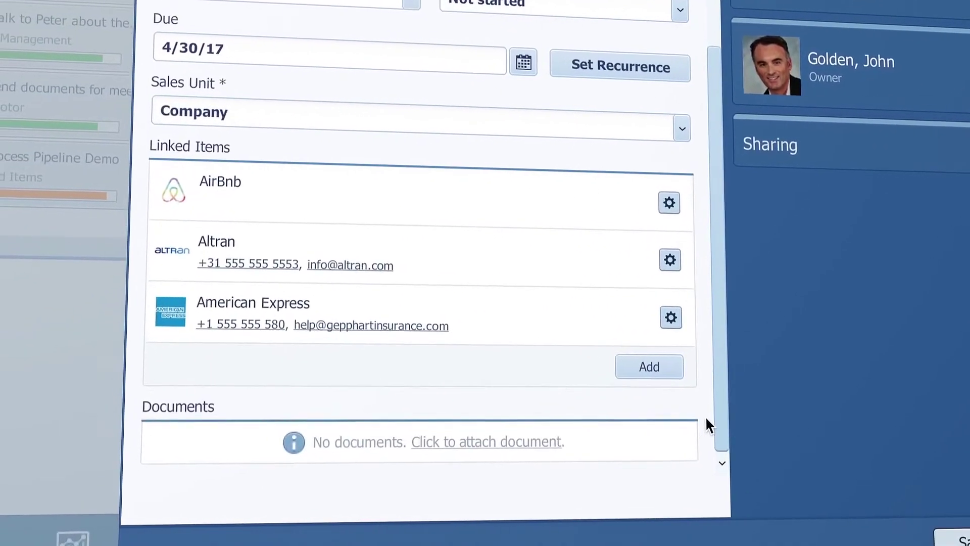
pyautogui.click(558, 441)
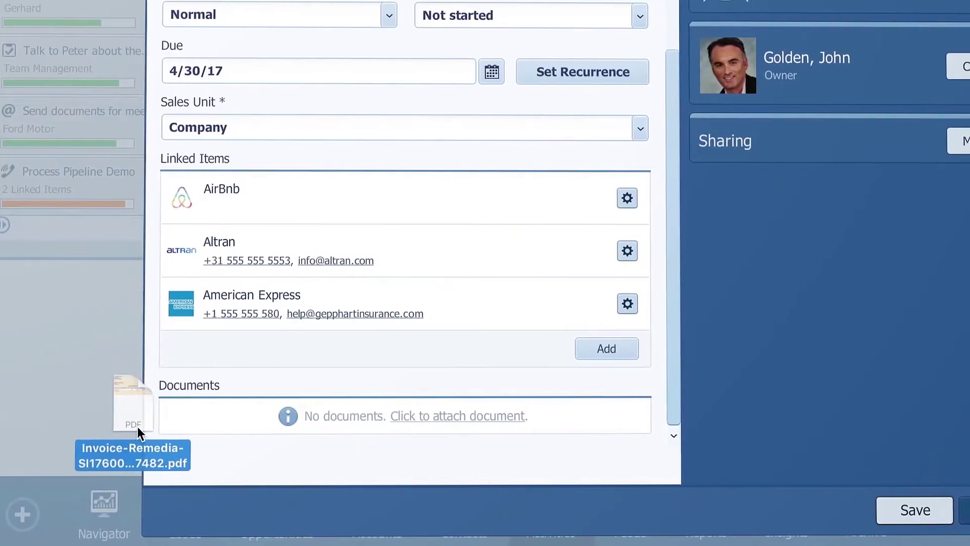
pyautogui.moveTo(138, 426); pyautogui.dragTo(208, 433)
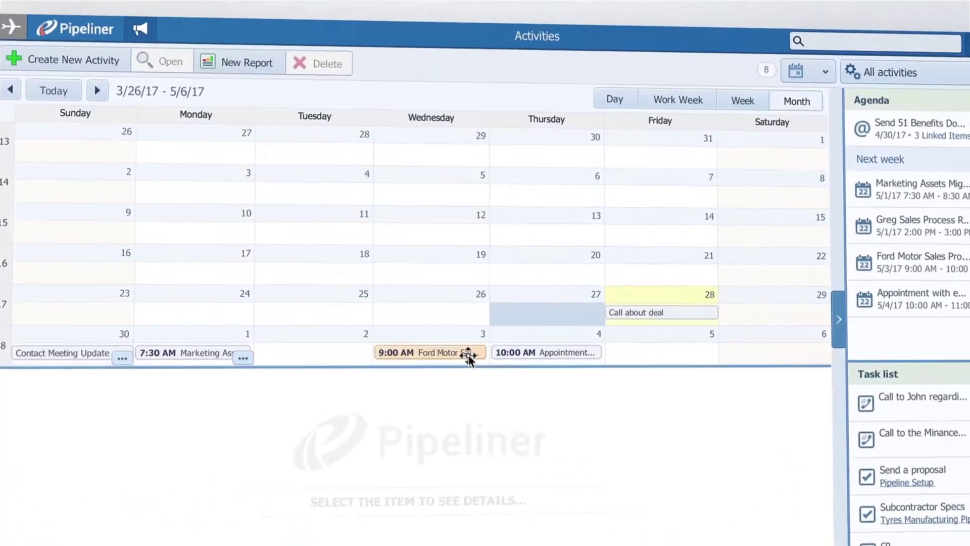
# - Open the May 3 Ford Motor appointment and add four contacts as attendees
pyautogui.click(435, 300)
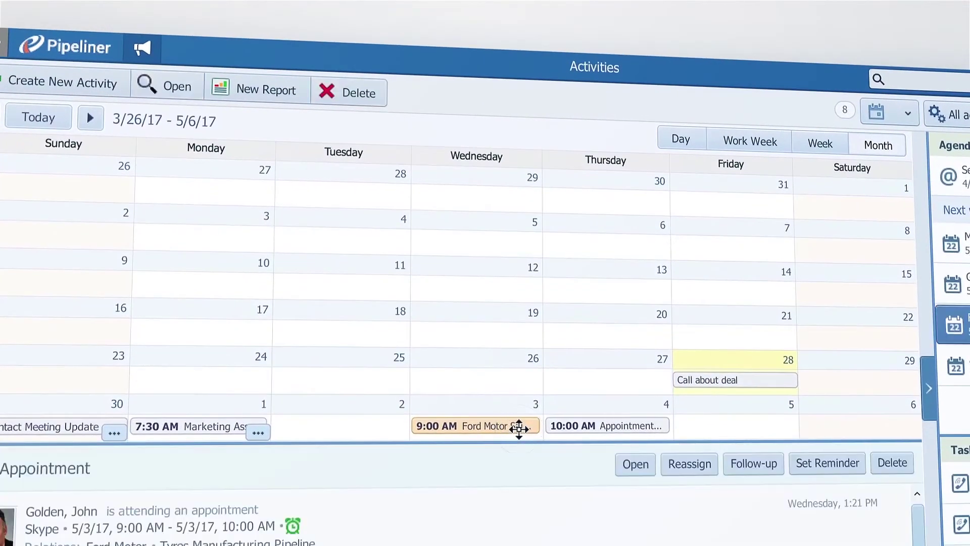
pyautogui.doubleClick(519, 428)
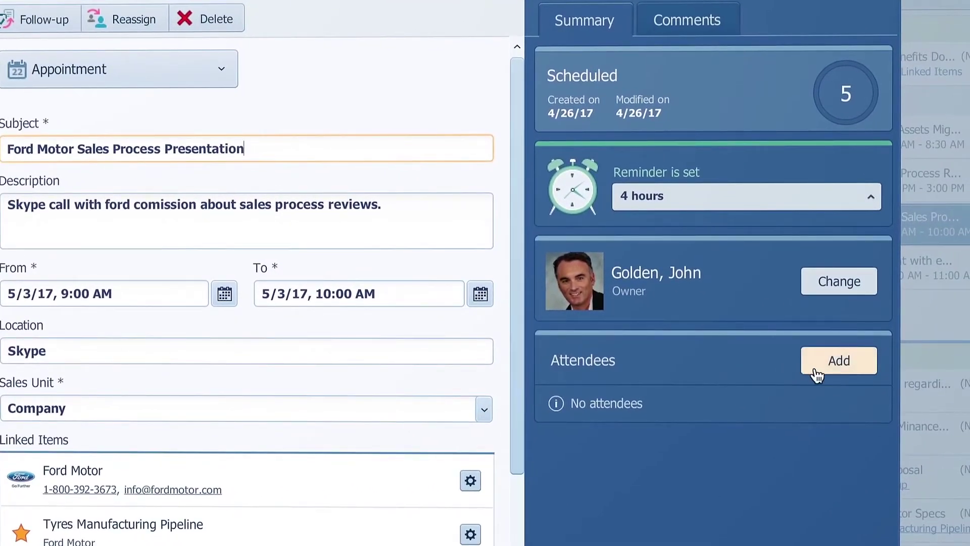
pyautogui.click(817, 375)
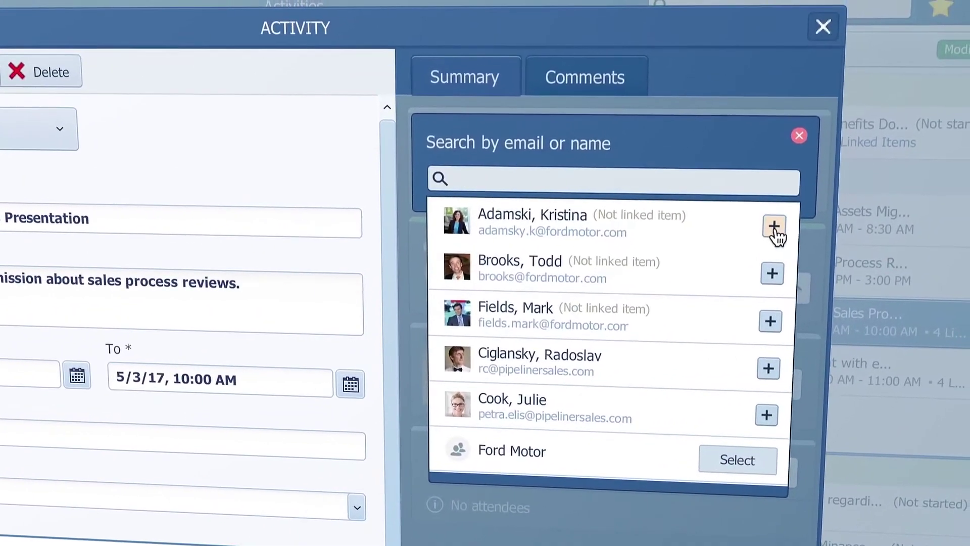
pyautogui.click(844, 145)
pyautogui.click(771, 230)
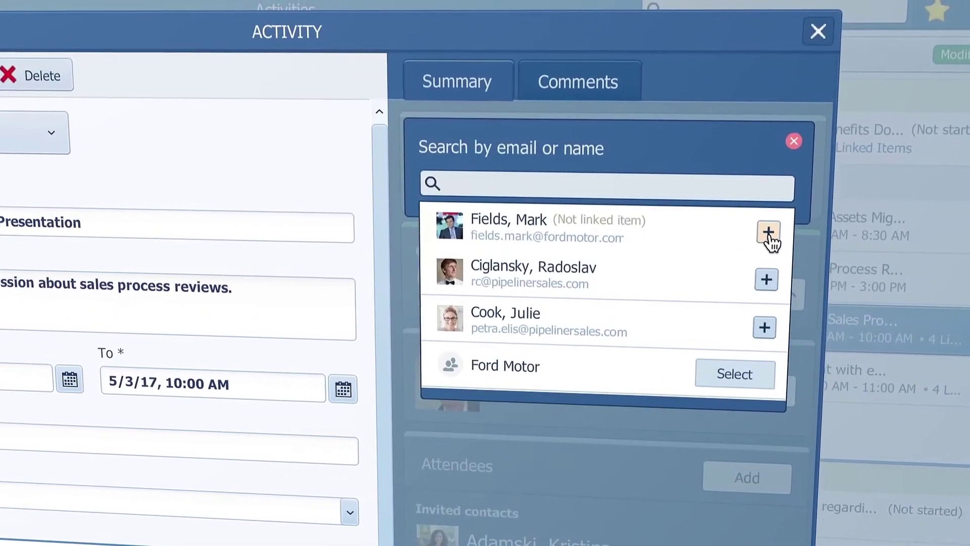
pyautogui.click(770, 279)
pyautogui.click(768, 281)
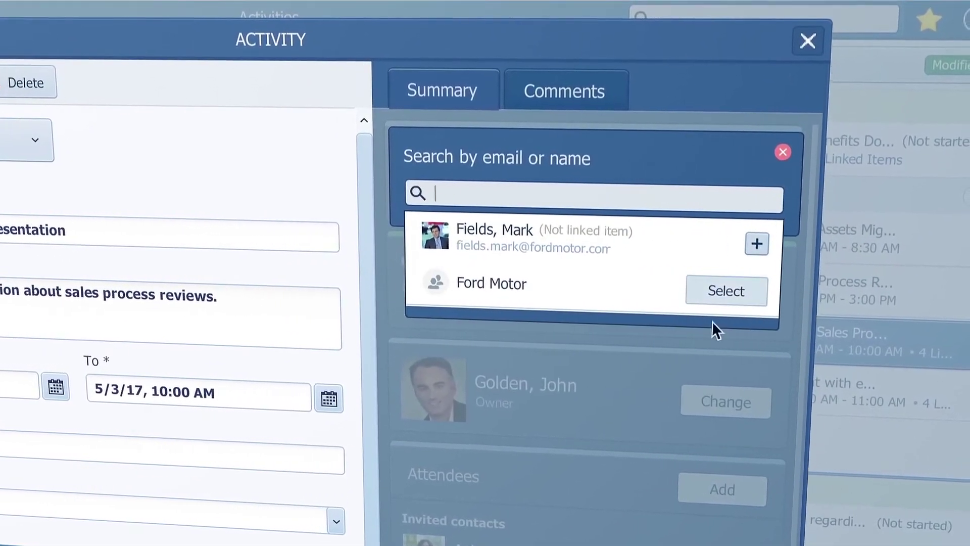
pyautogui.click(713, 329)
pyautogui.scroll(-3, 656, 431)
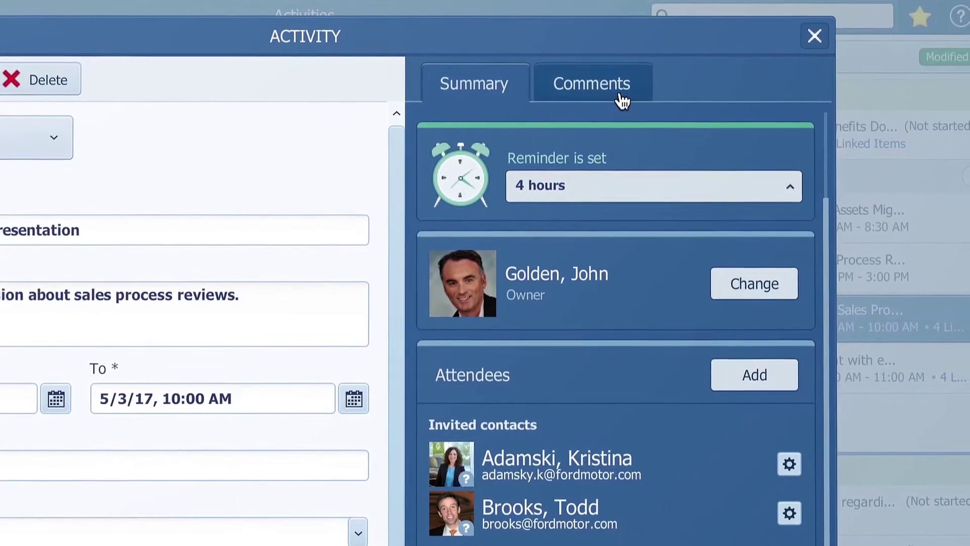
# - Write the comment 'i need to prepare presentation' on the appointment
pyautogui.click(622, 101)
pyautogui.click(649, 324)
pyautogui.write('i need ')
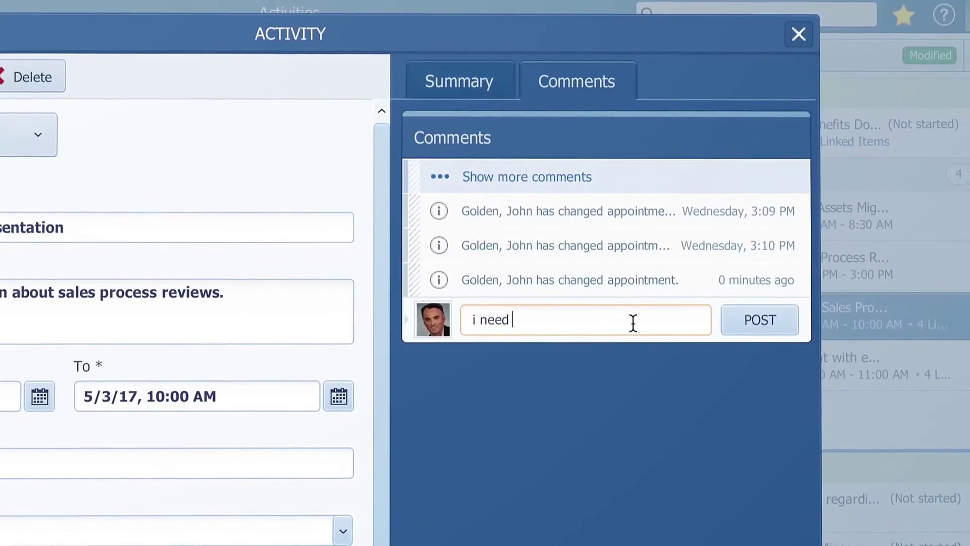
pyautogui.write('to prepare presentation')
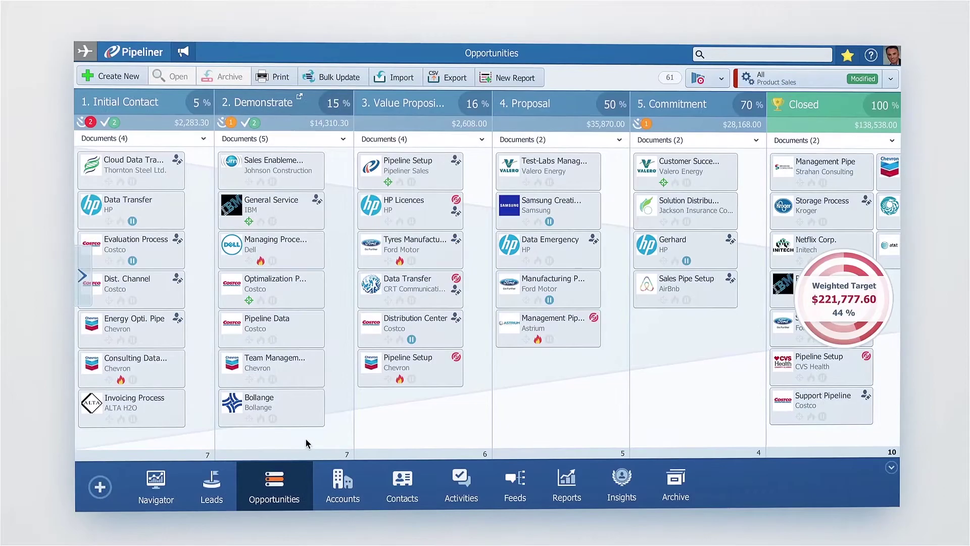
# - Flag the Bollange opportunity as stalled using the pause icon in its card preview
pyautogui.moveTo(286, 427)
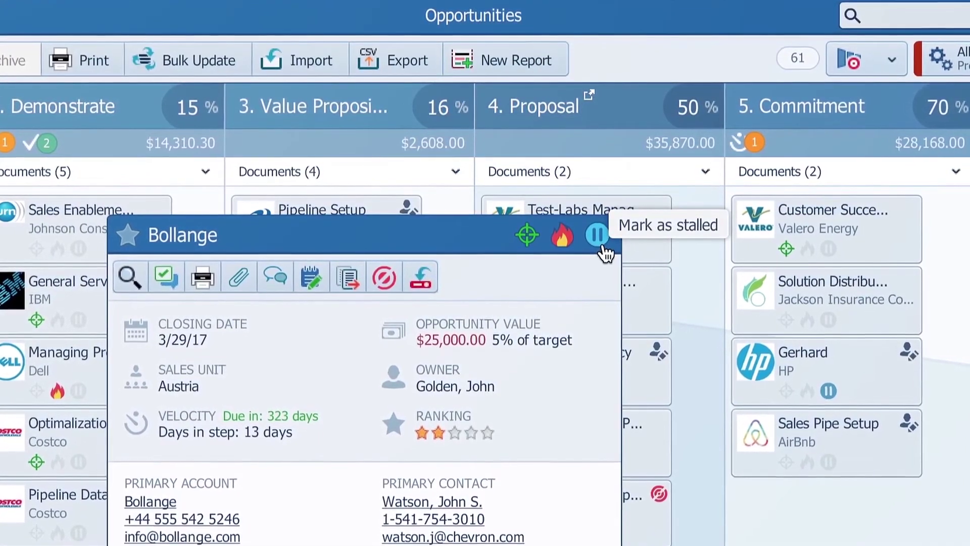
pyautogui.click(601, 244)
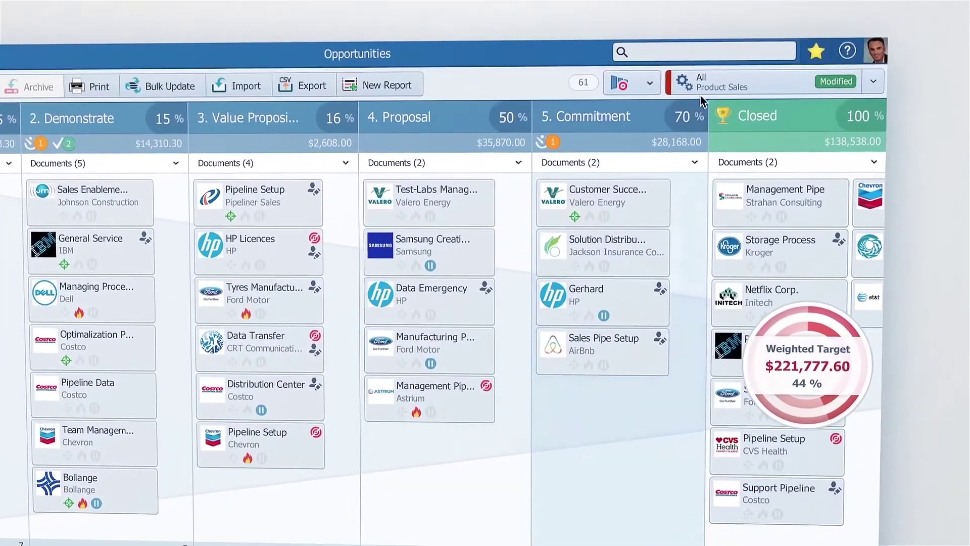
# - Turn on ranking, value and velocity on opportunity cards in the pipeline view settings
pyautogui.click(700, 97)
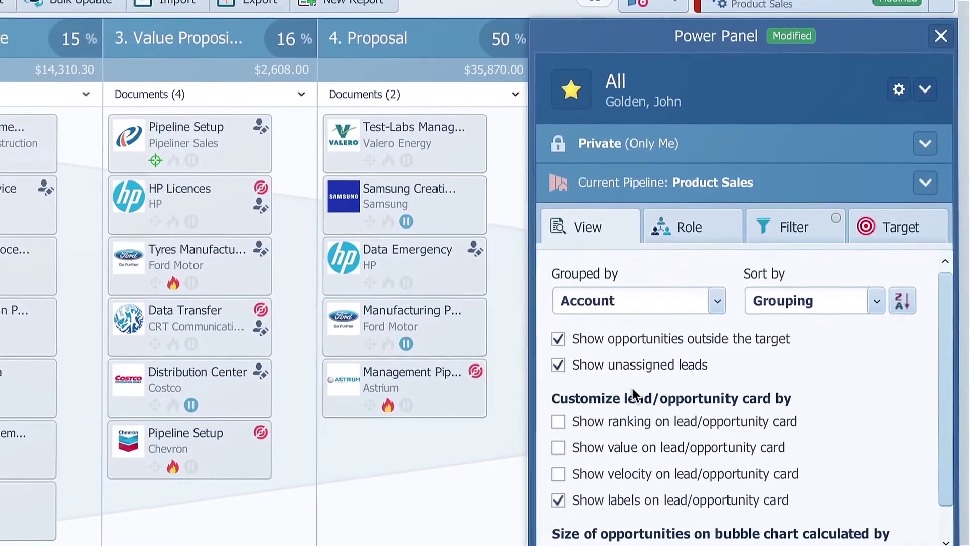
pyautogui.click(627, 420)
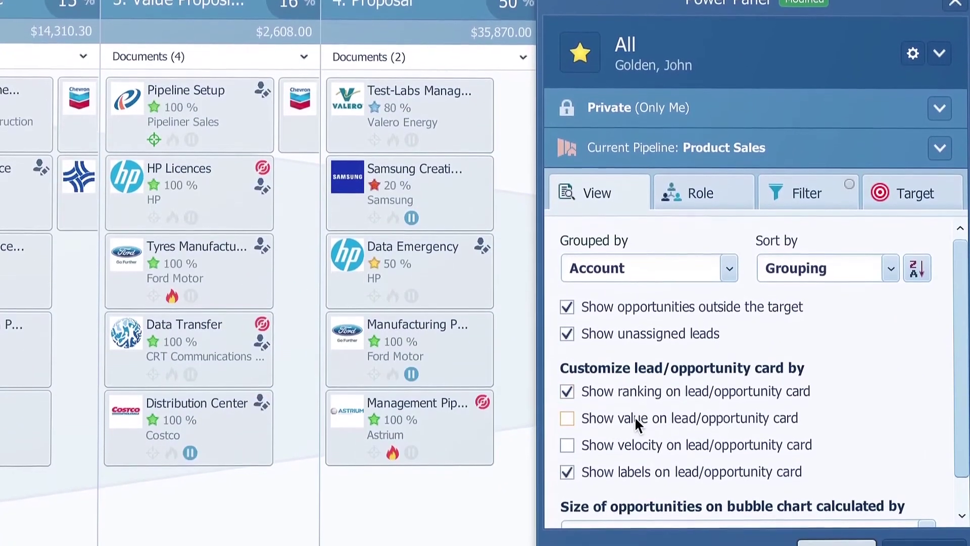
pyautogui.click(635, 423)
pyautogui.click(641, 449)
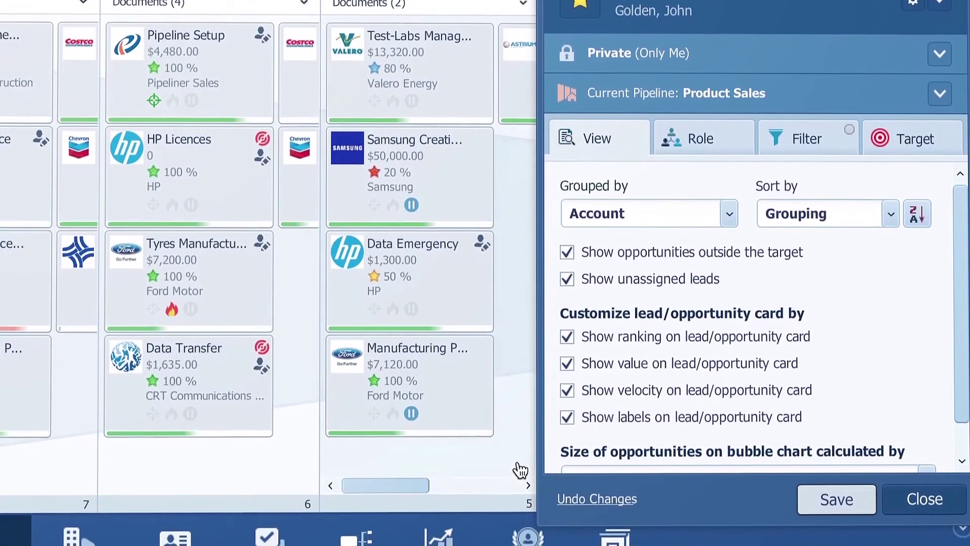
pyautogui.click(518, 464)
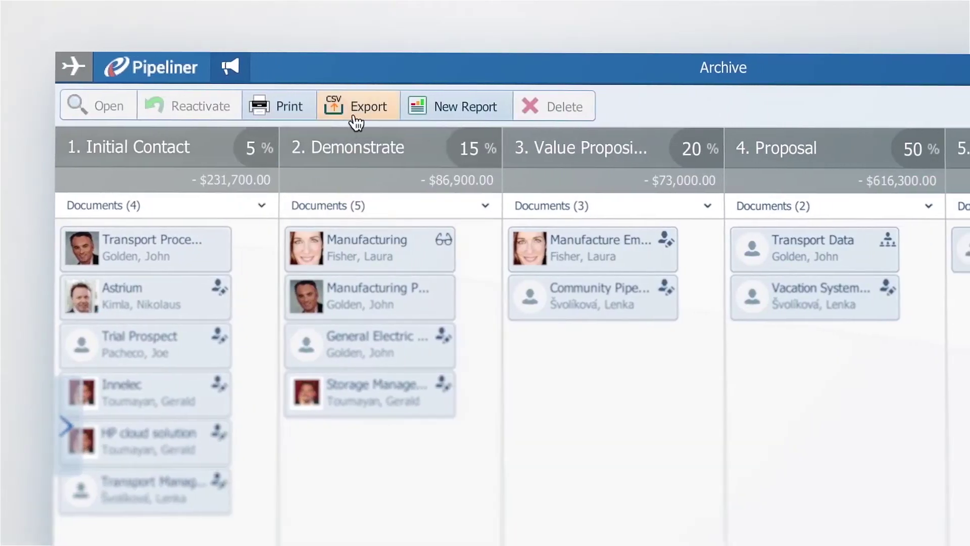
# - Export the archived opportunities as Comma Separated Values (CSV)
pyautogui.click(381, 104)
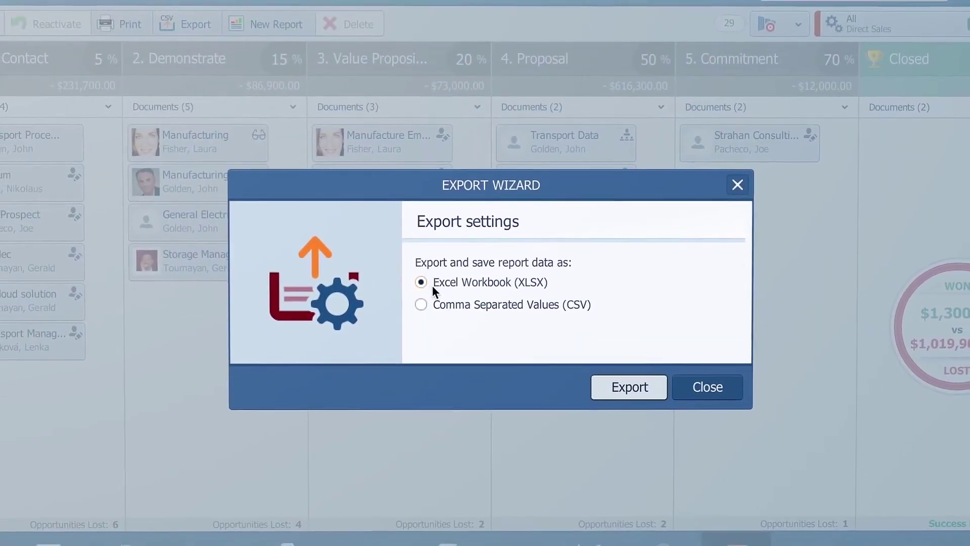
pyautogui.click(433, 305)
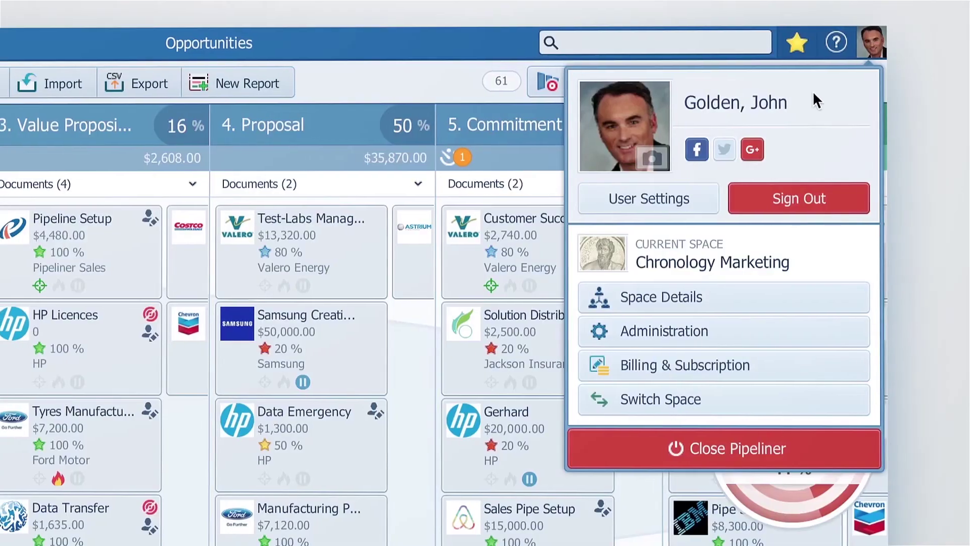
# - Go to the Apps page of User Settings and scroll to the Microsoft Suite section
pyautogui.click(640, 198)
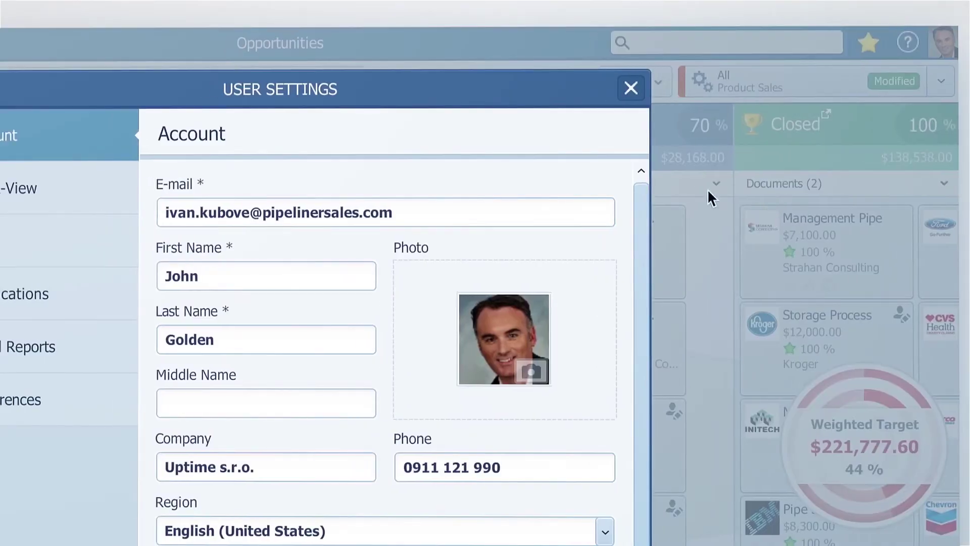
pyautogui.click(96, 241)
pyautogui.moveTo(639, 335); pyautogui.dragTo(645, 417)
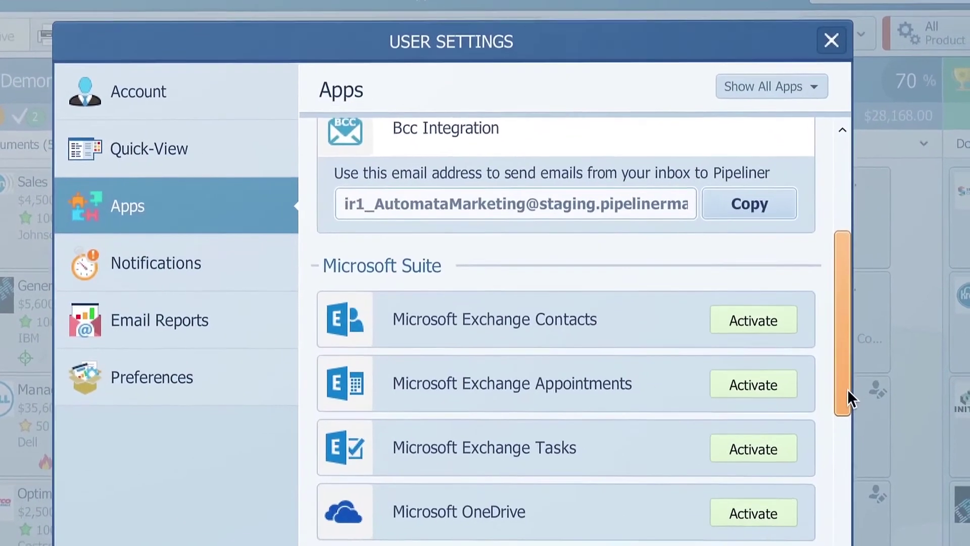